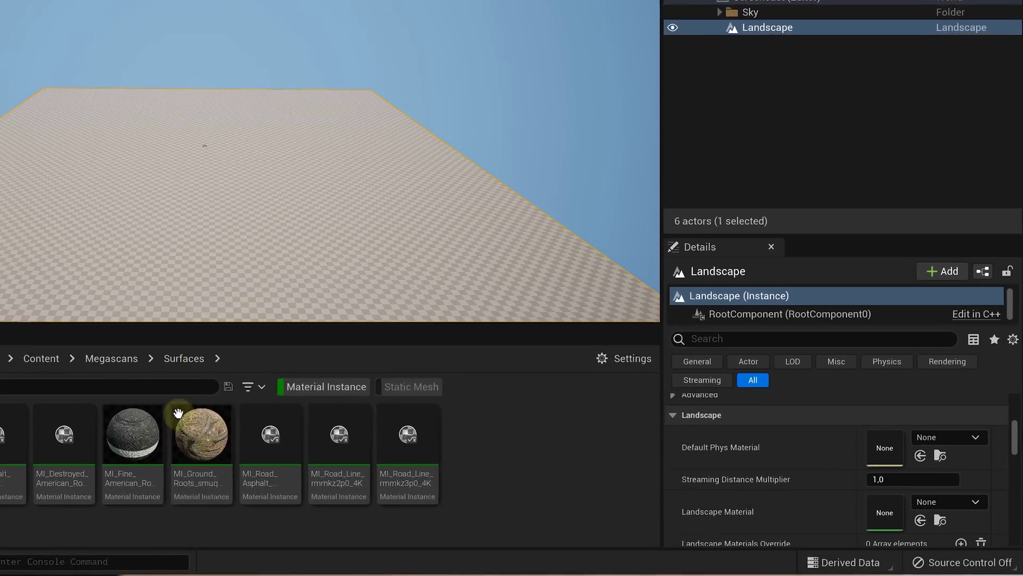
Step: Assign MI_Ground_Roots as the landscape material and go through Edit > Plugins toward Modeling Mode
left_click(371, 464)
left_click_drag(371, 463, 889, 513)
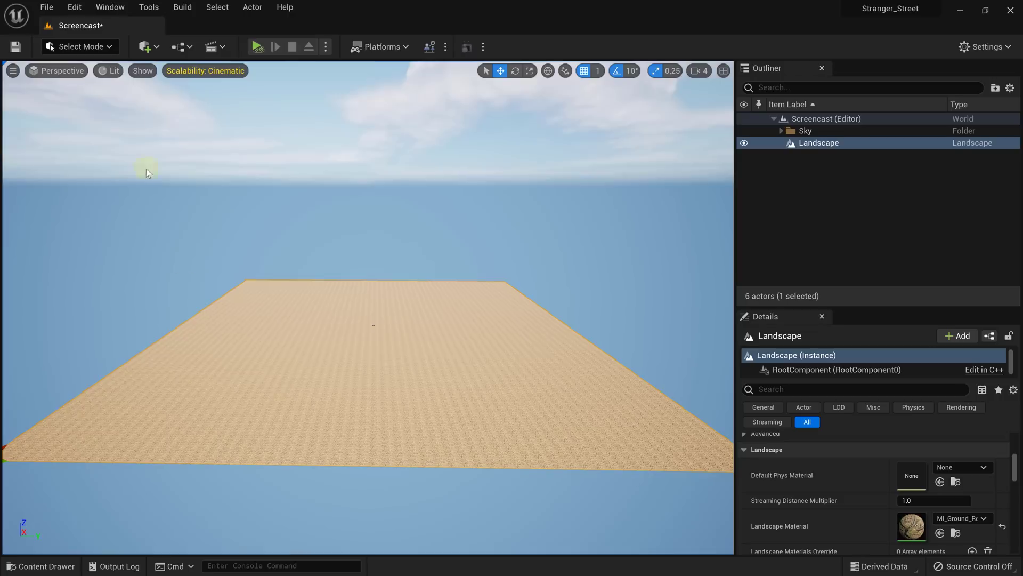
left_click(87, 43)
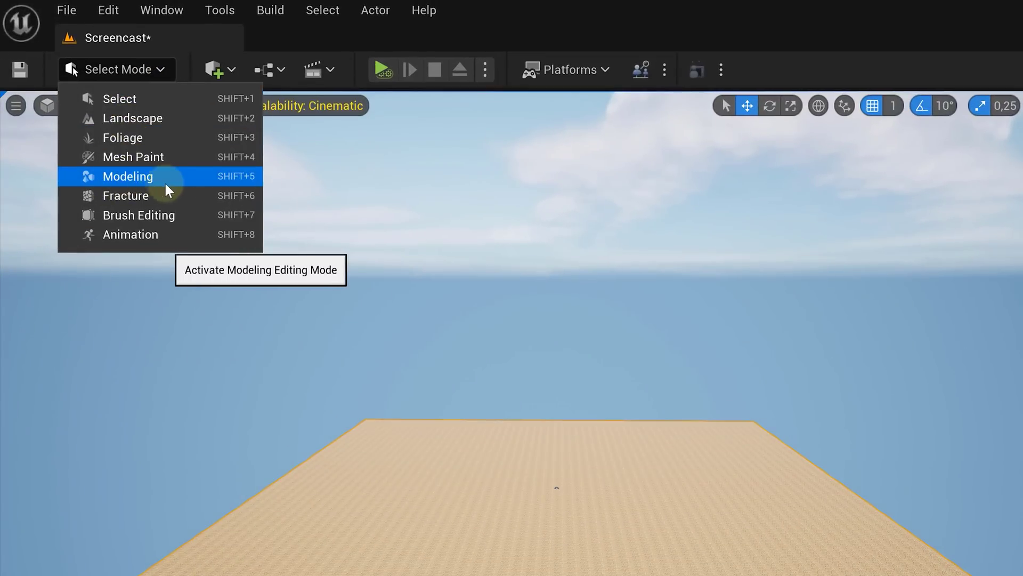
left_click(108, 11)
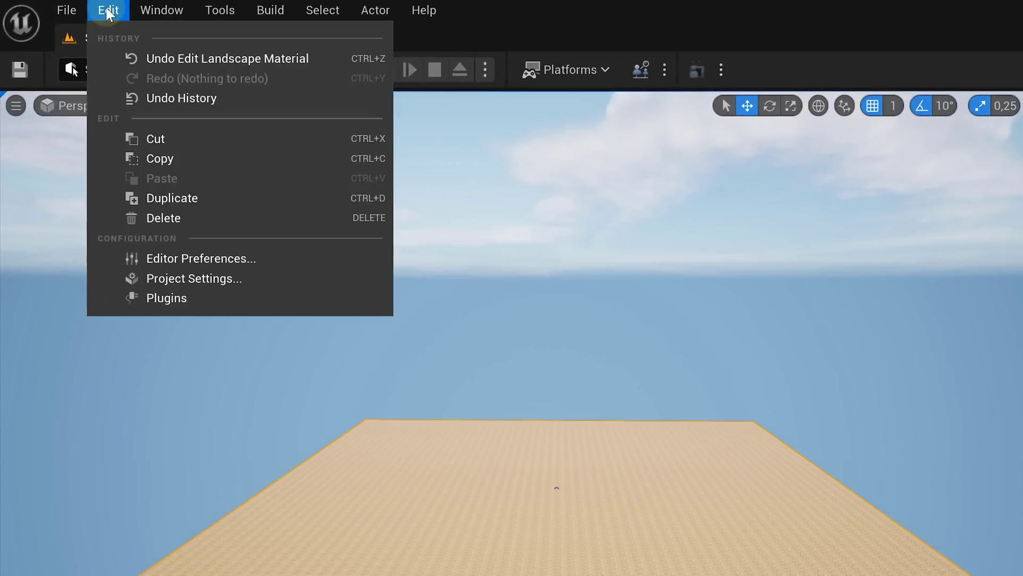
left_click(150, 300)
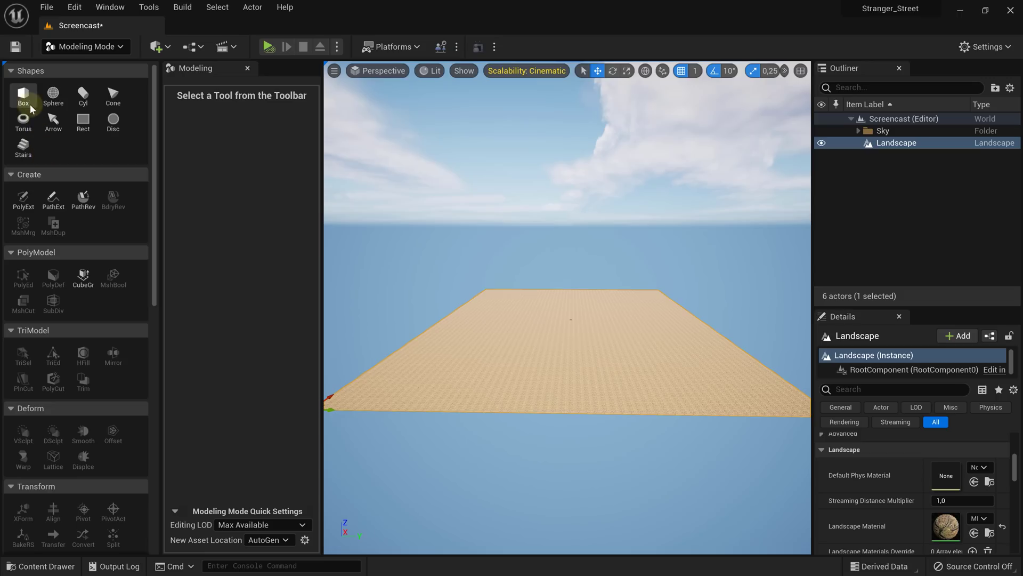
Step: Create a 700 × 13000 × 10 box mesh as the road strip
left_click(29, 100)
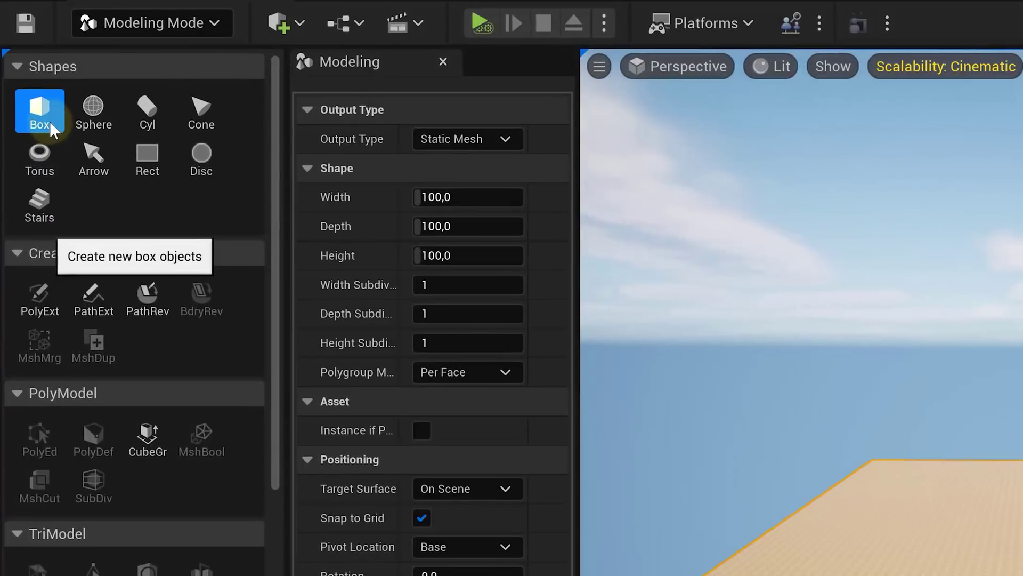
left_click(468, 197)
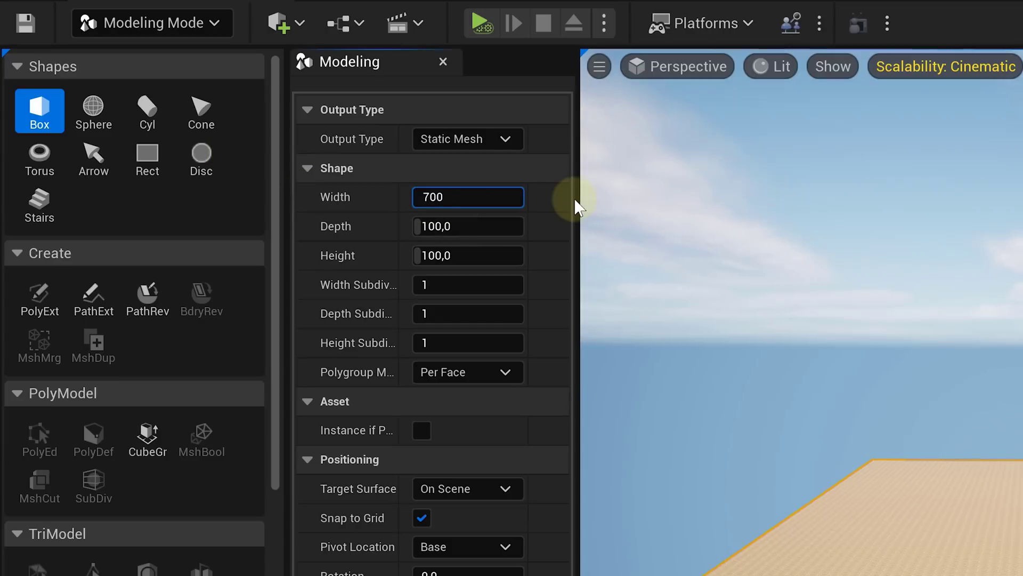
key("Tab")
type("13000")
key("Tab")
type("10")
key("Return")
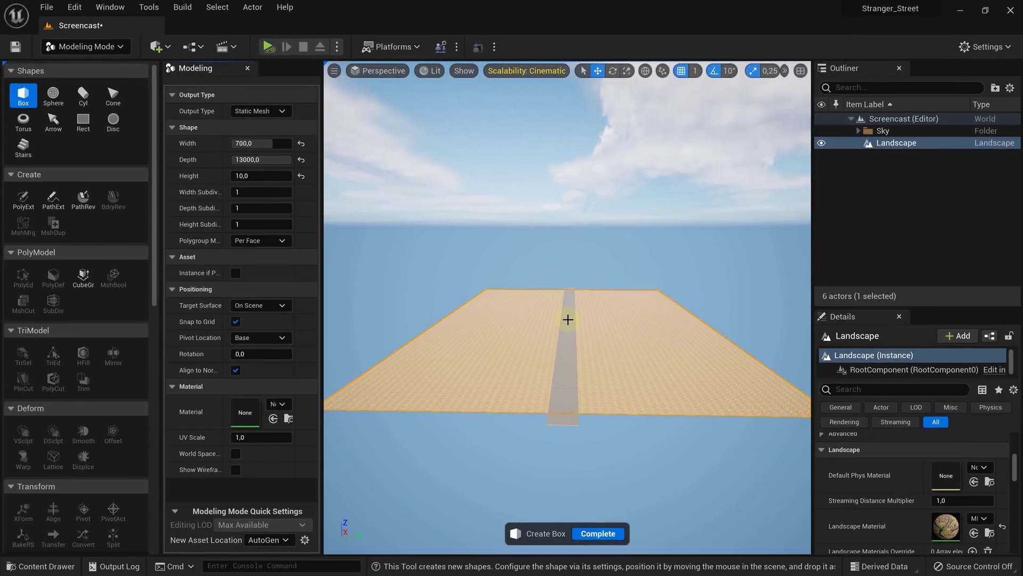
Step: Place the box as the road and bend it into a curve with the Warp tool
left_click(568, 319)
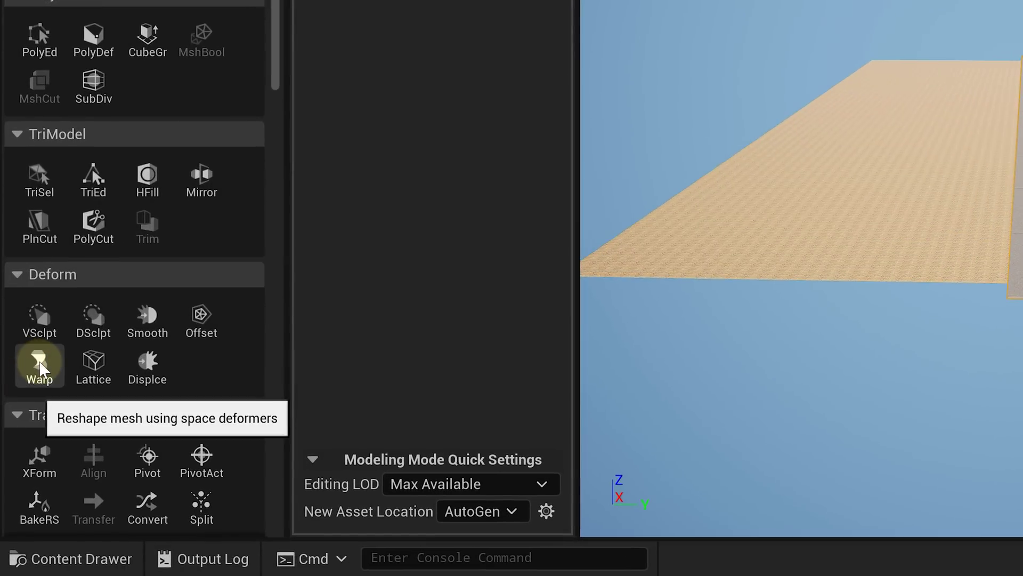
left_click(39, 367)
left_click_drag(594, 309, 619, 297)
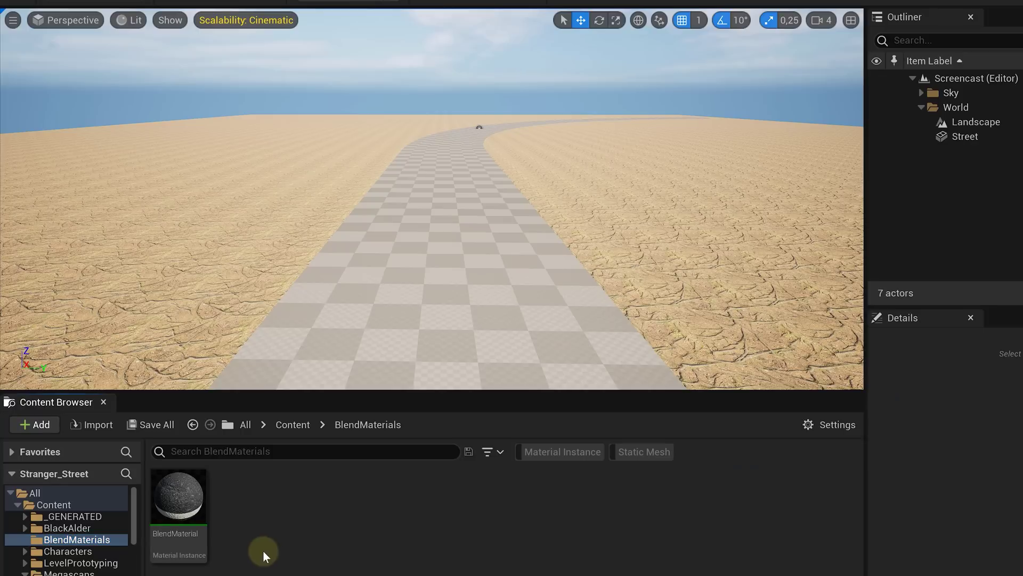
Step: Drop BlendMaterial from the Content Browser onto the road strip
left_click(178, 498)
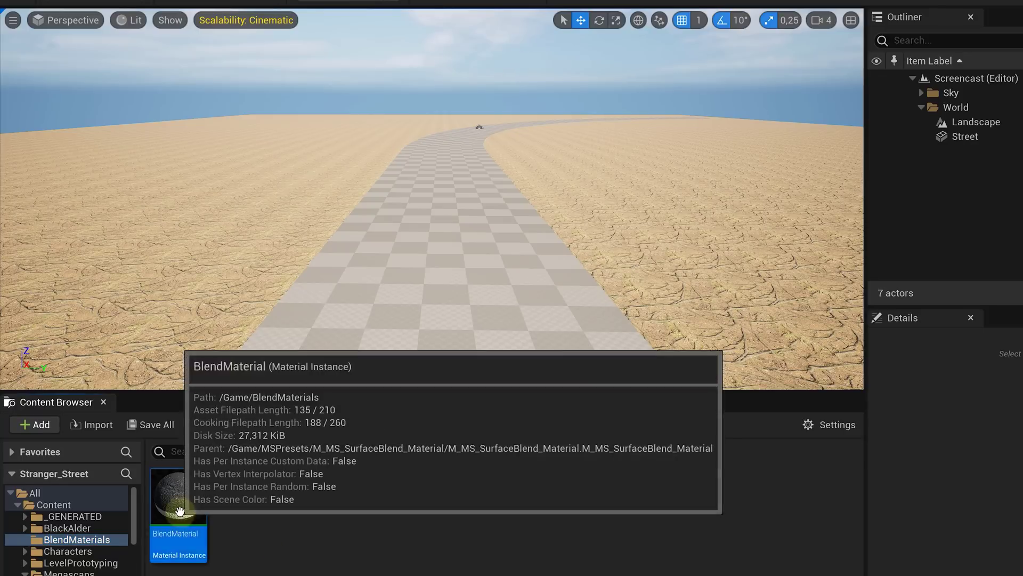
left_click_drag(179, 499, 416, 320)
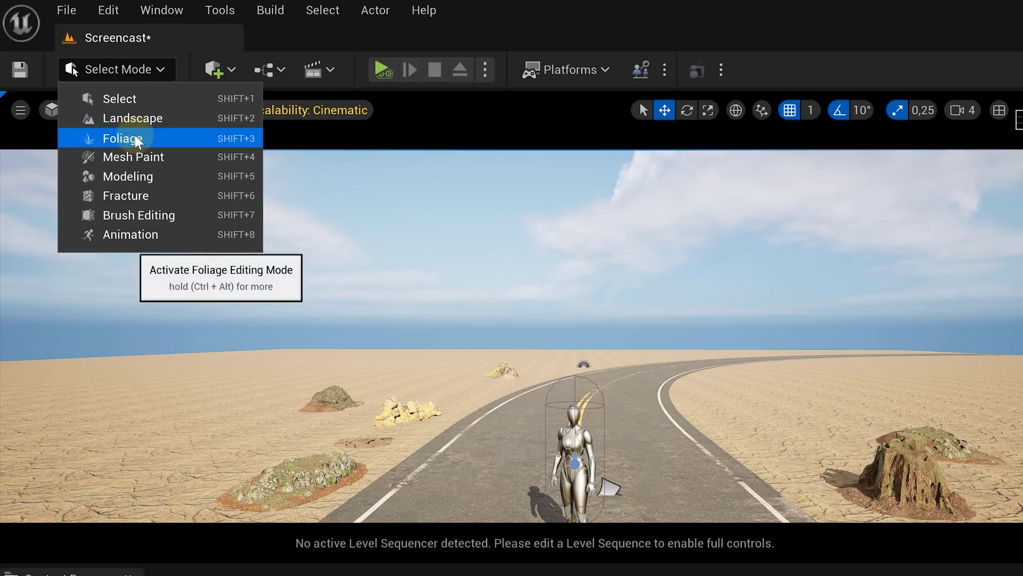
Step: In Foliage mode, add the five Elderberry meshes as foliage types and lower the paint density
left_click(135, 136)
mouse_move(902, 423)
left_mouse_down()
mouse_move(570, 331)
mouse_move(119, 422)
left_mouse_up()
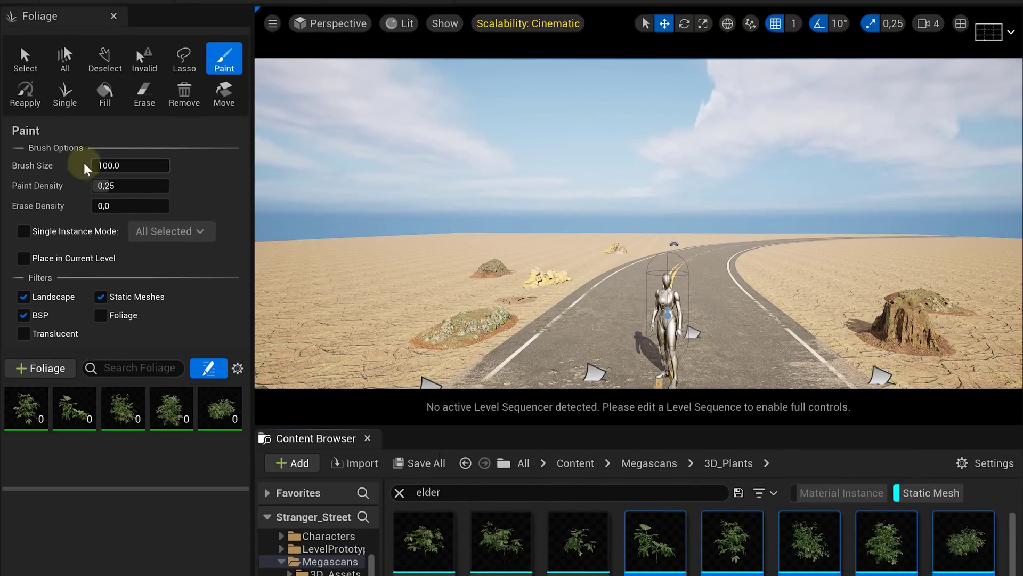
mouse_move(102, 186)
left_mouse_down()
mouse_move(77, 187)
mouse_move(88, 195)
mouse_move(101, 166)
left_mouse_up()
Step: Paint elderberry bushes along both sides of the road and edit their minimum X scale
mouse_move(592, 254)
left_mouse_down()
mouse_move(560, 251)
mouse_move(418, 354)
mouse_move(938, 228)
left_mouse_up()
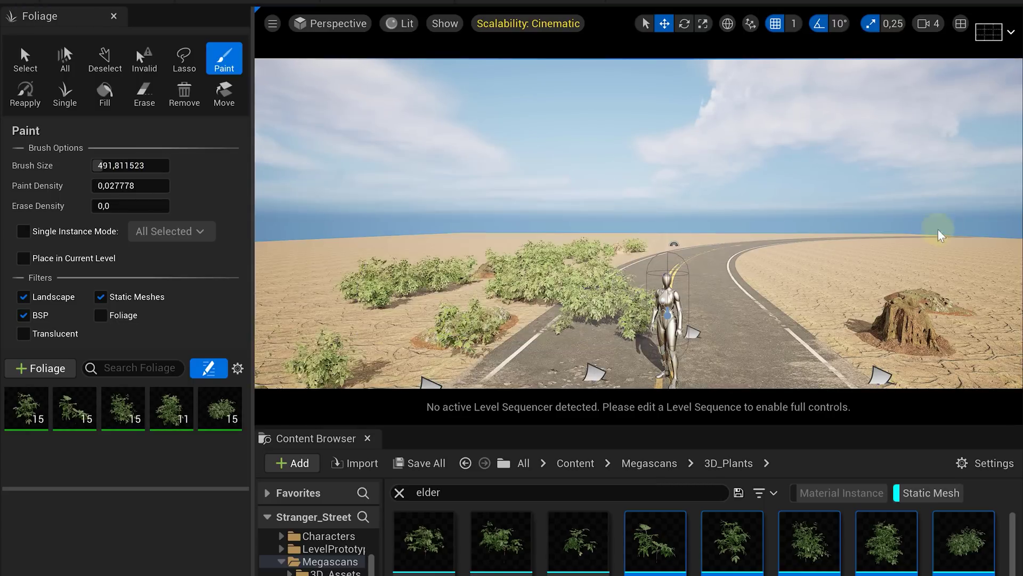
left_click_drag(817, 257, 906, 234)
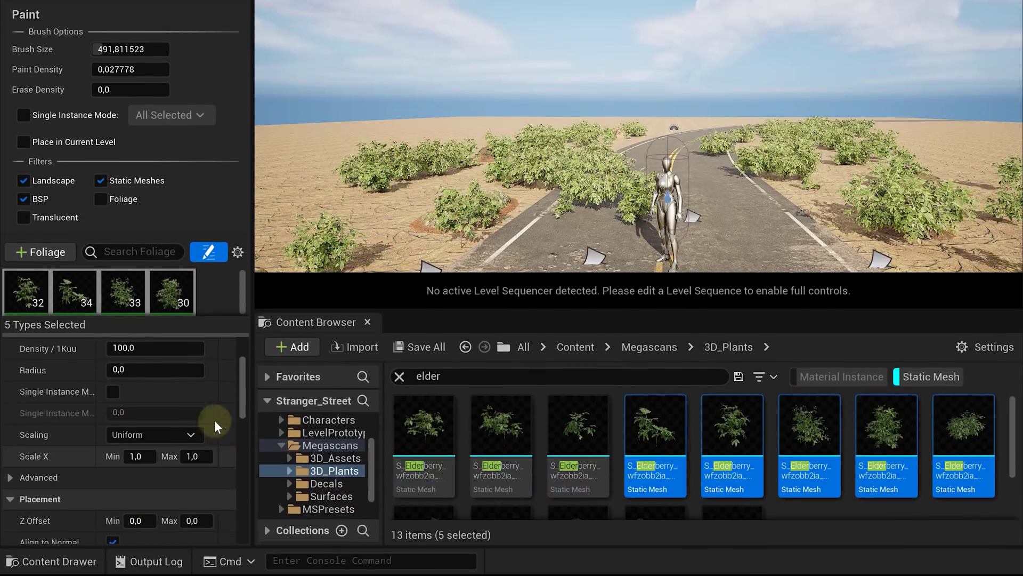
left_click(140, 456)
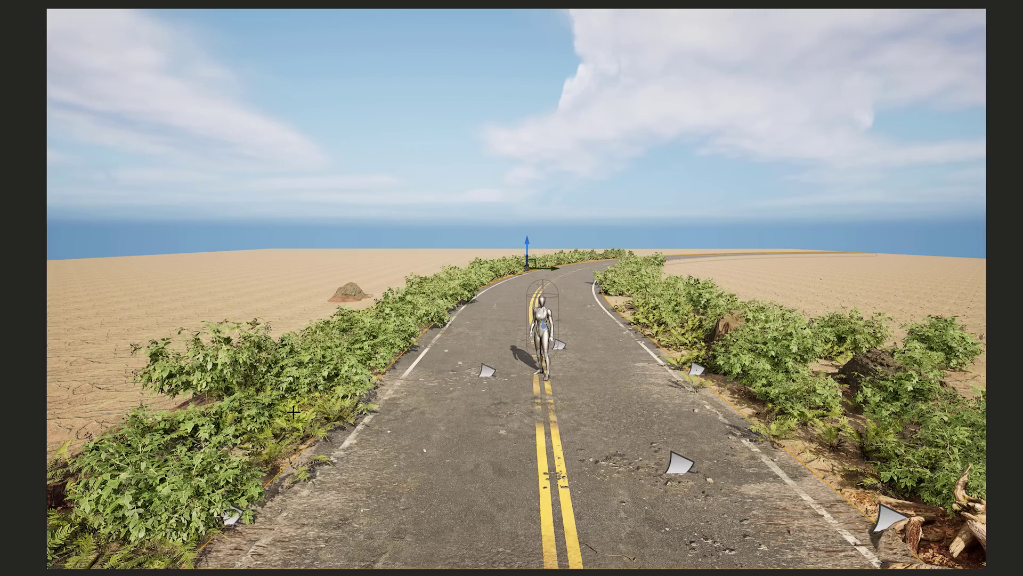
mouse_move(450, 392)
right_mouse_down()
mouse_move(406, 515)
mouse_move(236, 407)
right_mouse_up()
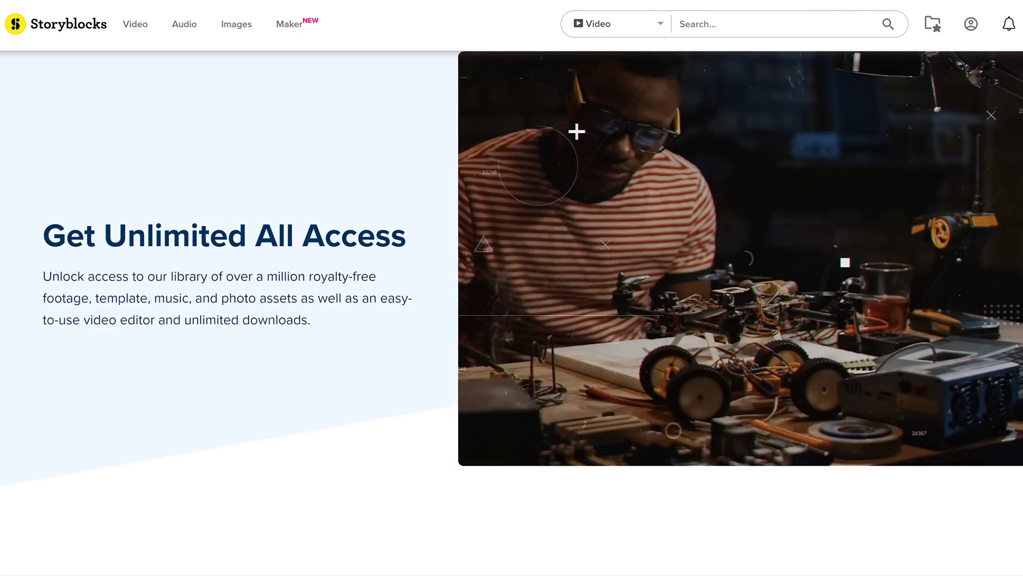
Step: Scroll through Storyblocks results down to the whoosh and hit sound effects
scroll(512, 320, "down", 10)
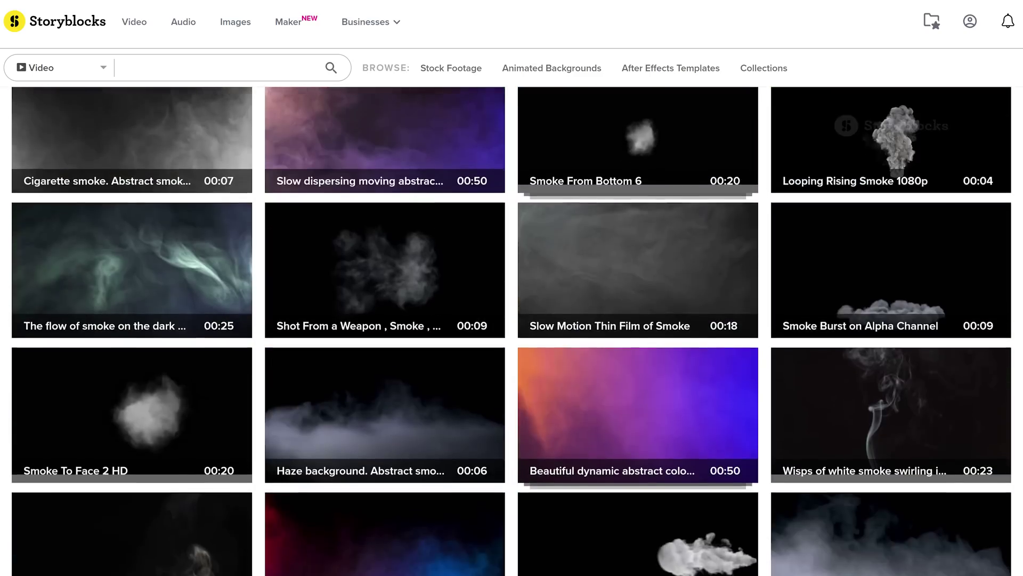
scroll(512, 319, "down", 2)
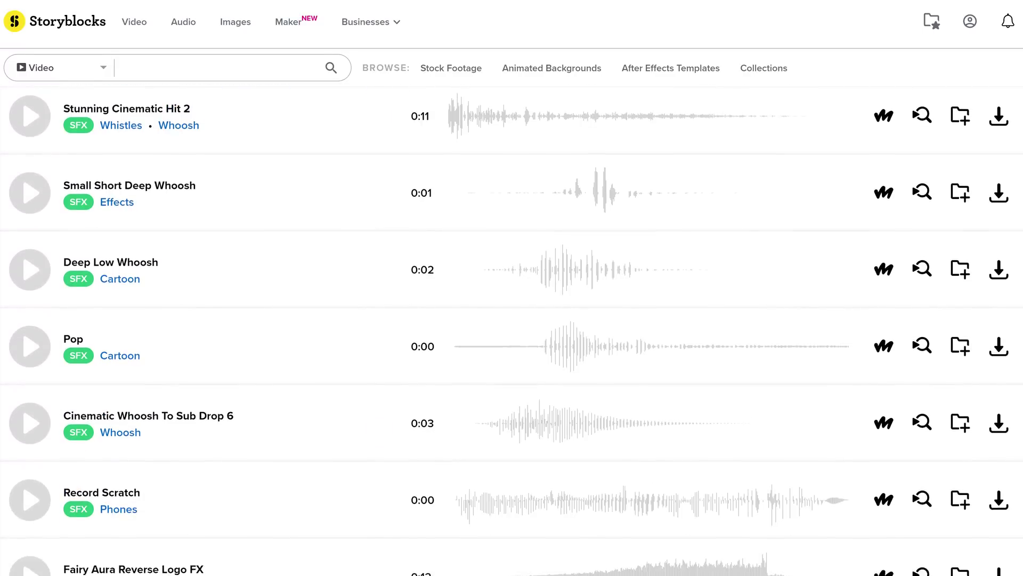
scroll(511, 331, "down", 5)
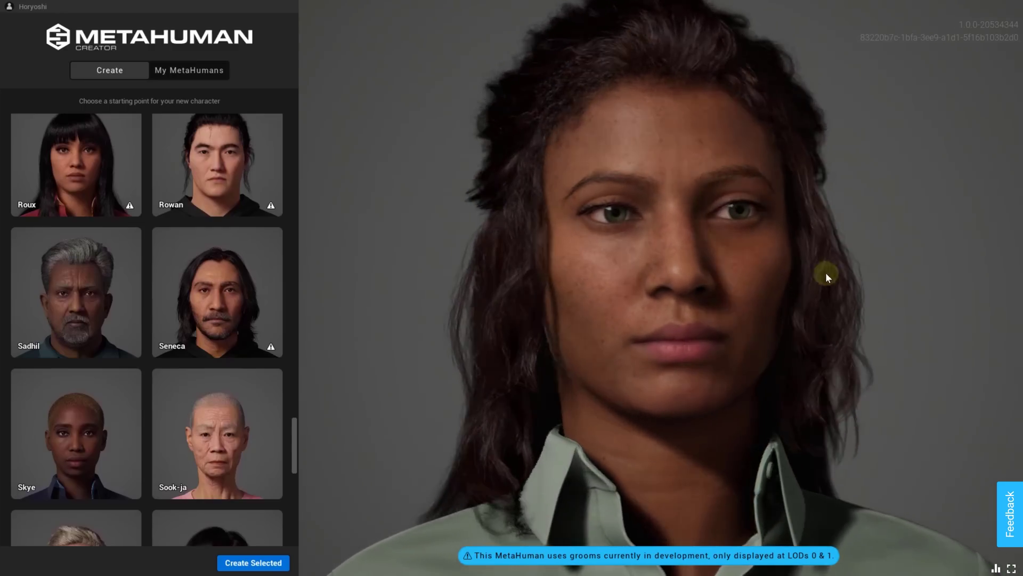
Step: Zoom the MetaHuman Creator viewport out to frame the preset character's whole body
scroll(659, 284, "down", 10)
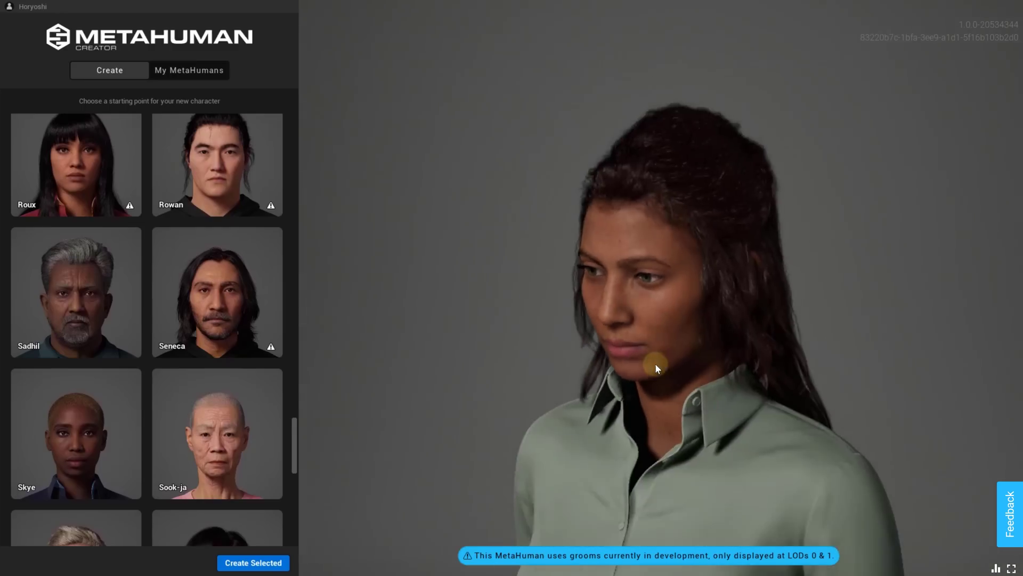
scroll(693, 208, "down", 3)
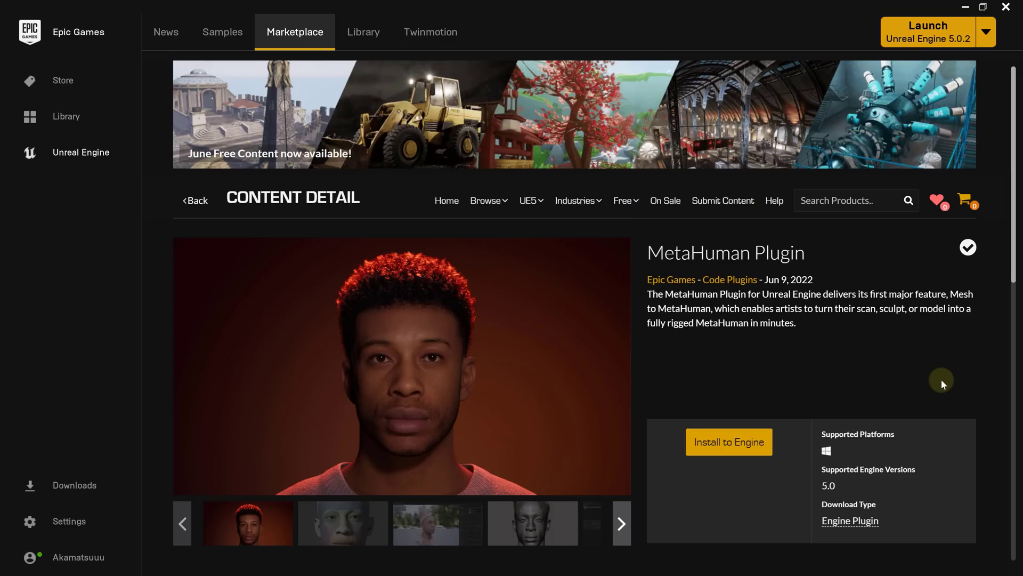
Step: Install the MetaHuman Plugin to the engine from its marketplace page
left_click(746, 449)
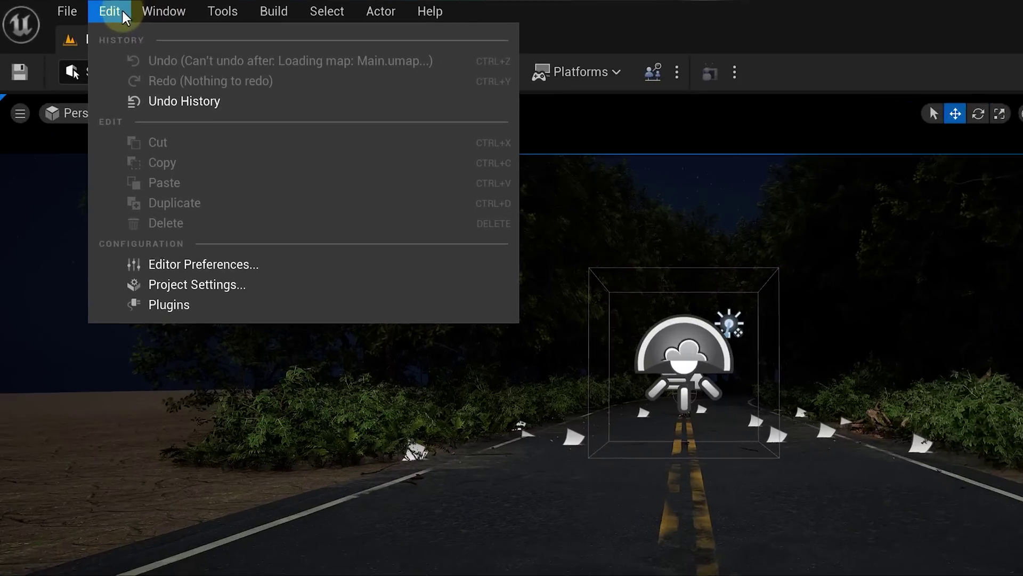
Step: Enable the experimental MetaHuman plugin in the Plugins browser
left_click(217, 318)
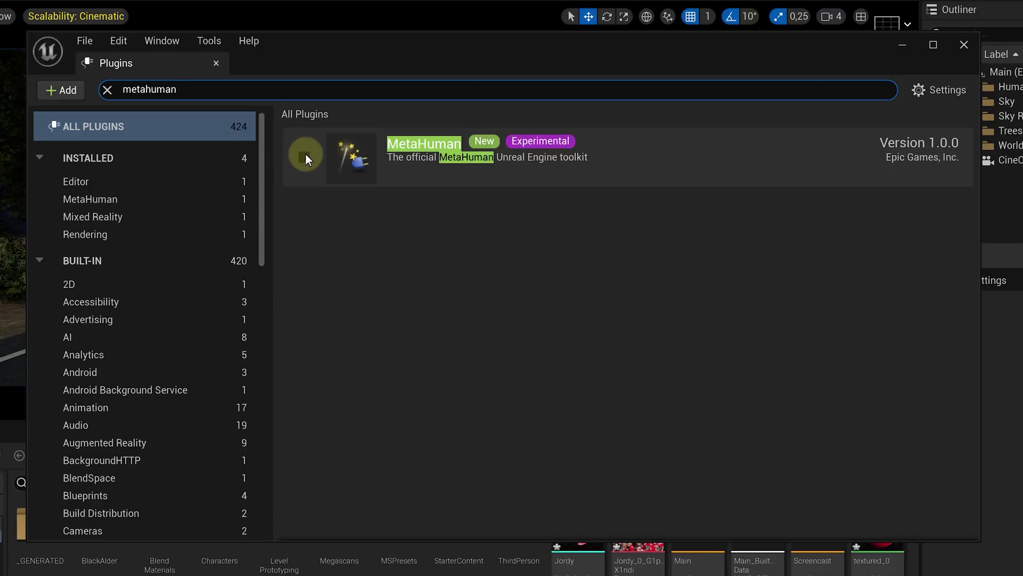
left_click(305, 156)
left_click(648, 367)
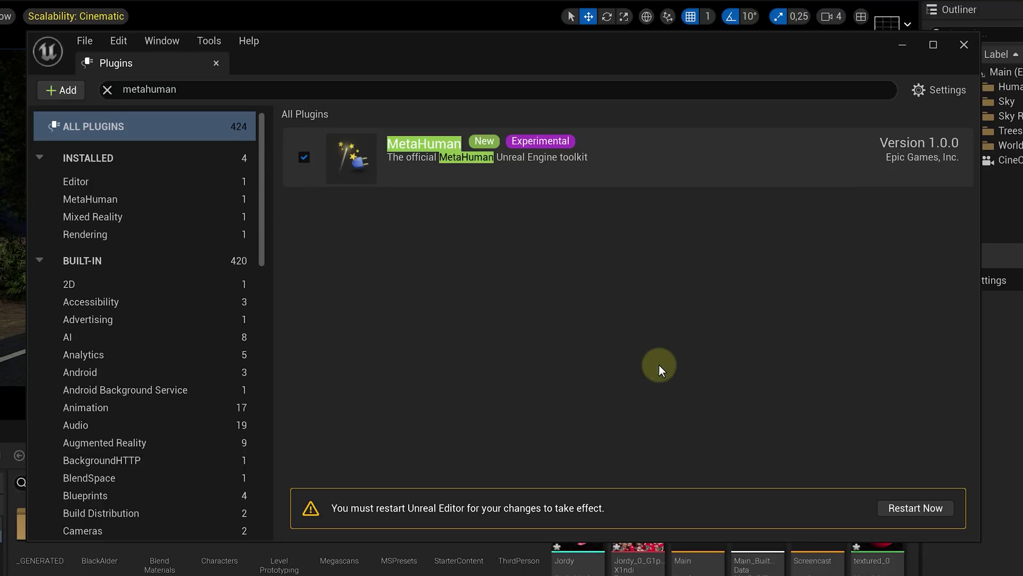
Step: Create a new MetaHuman Identity asset in Content and open it
left_click(946, 513)
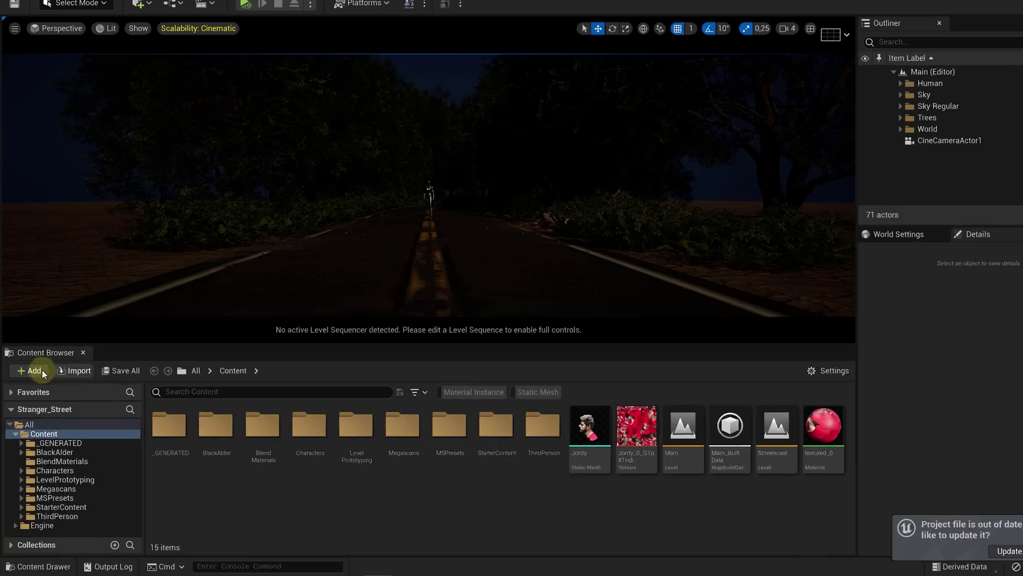
left_click(64, 252)
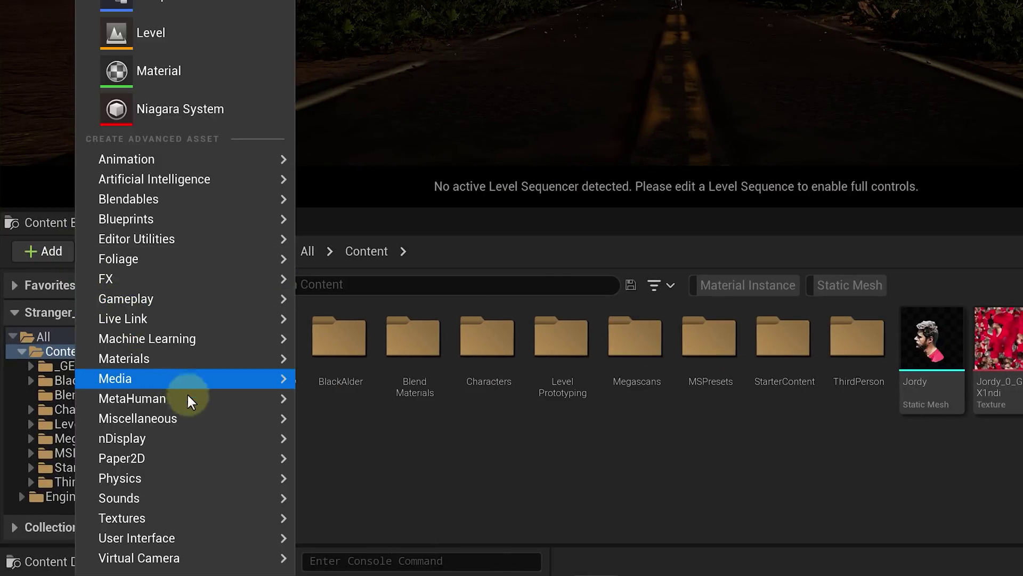
mouse_move(188, 399)
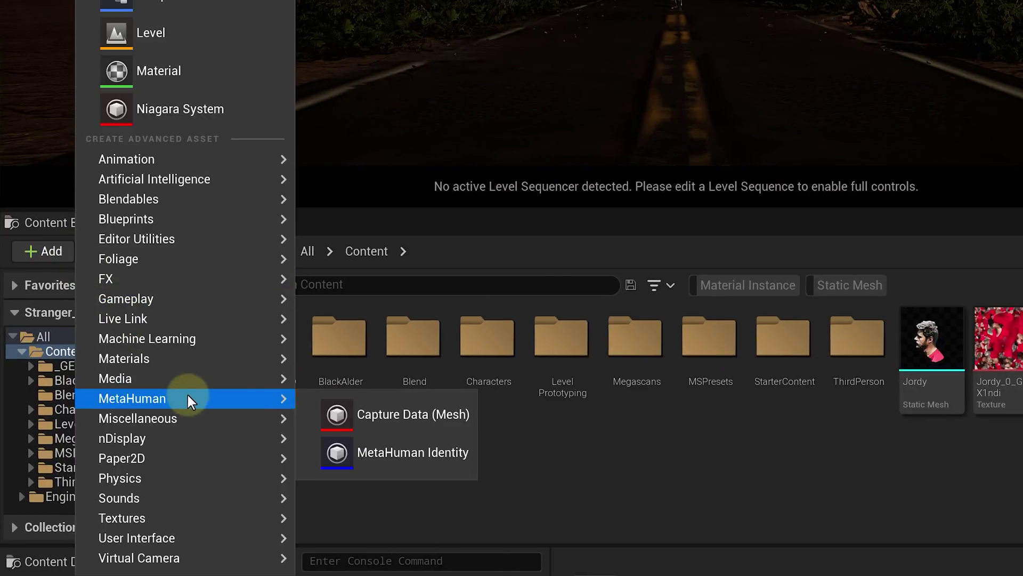
left_click(315, 455)
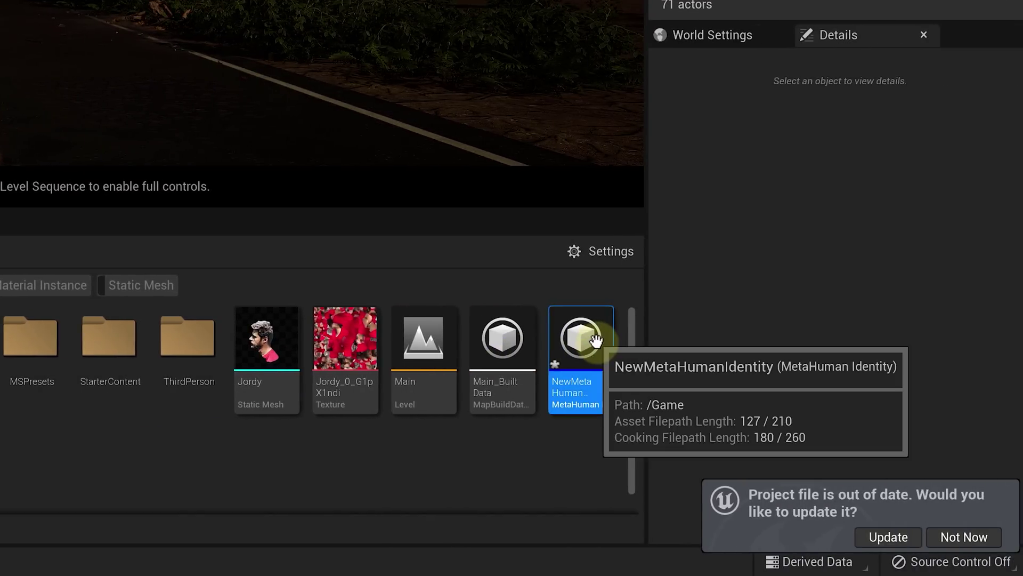
double_click(596, 339)
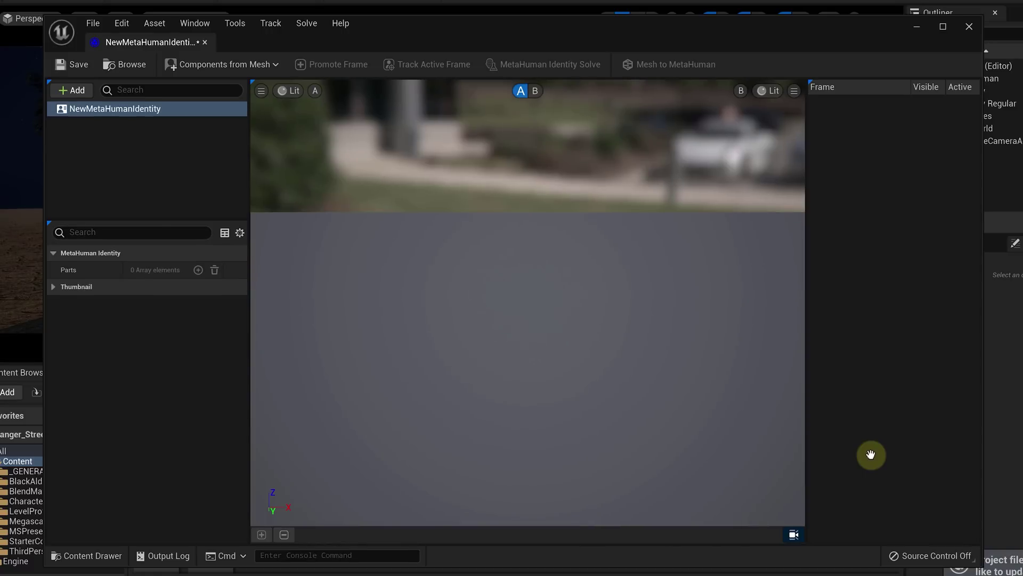
Step: Add the Jordy head mesh to the identity and promote Frame 0 in the Neutral Pose
left_click(274, 64)
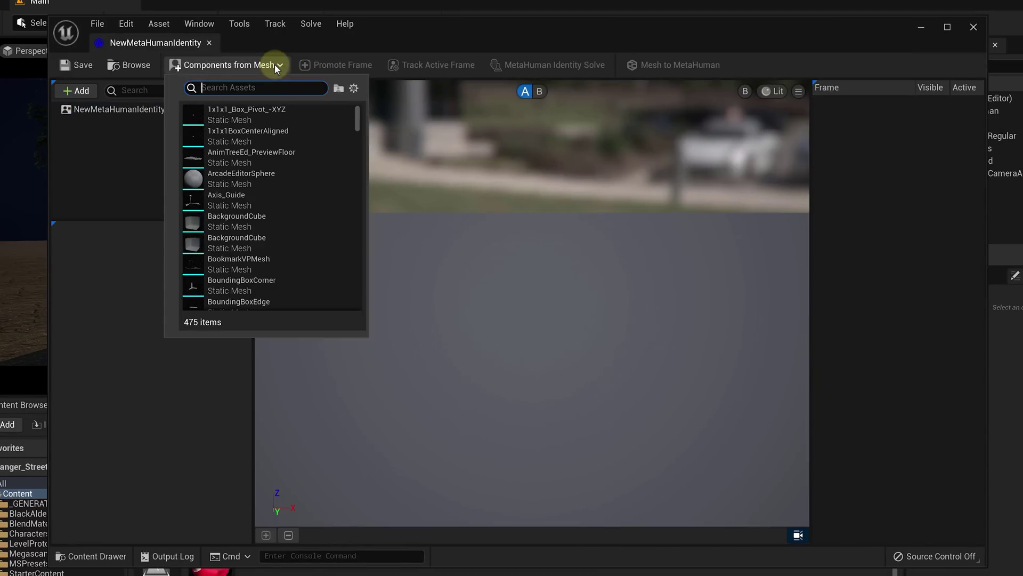
type("jordy")
left_click(260, 113)
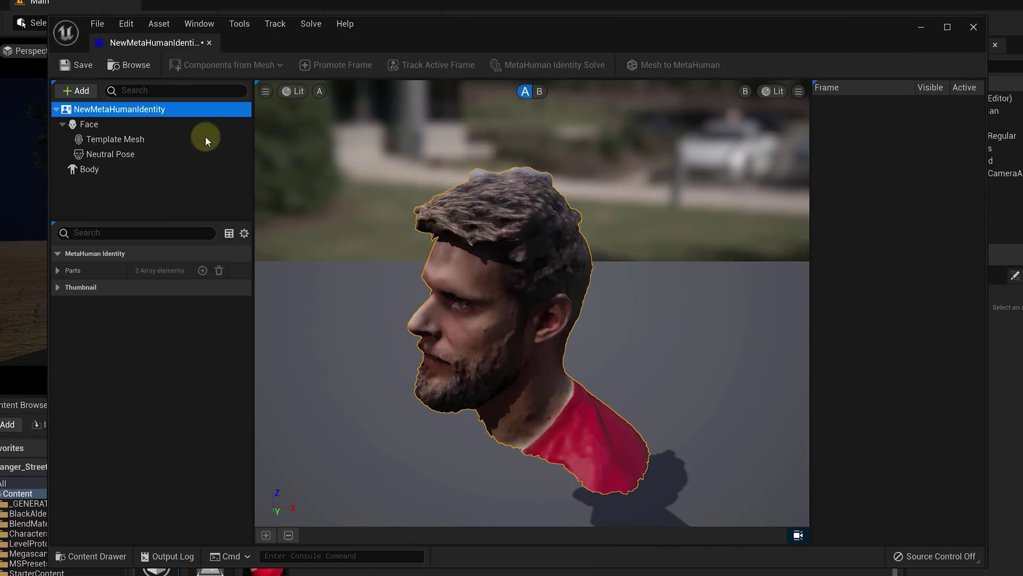
left_click(136, 155)
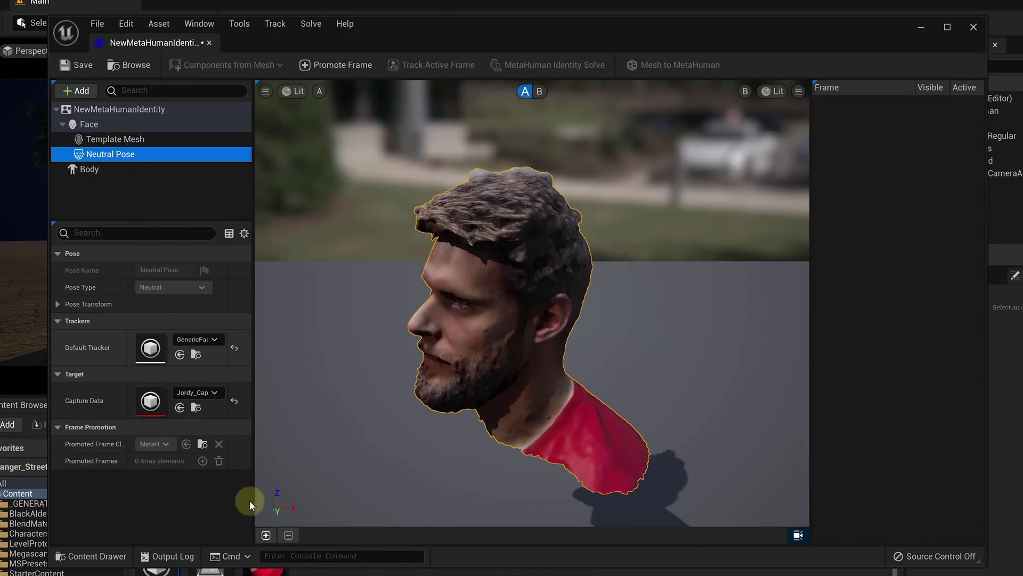
left_click(270, 541)
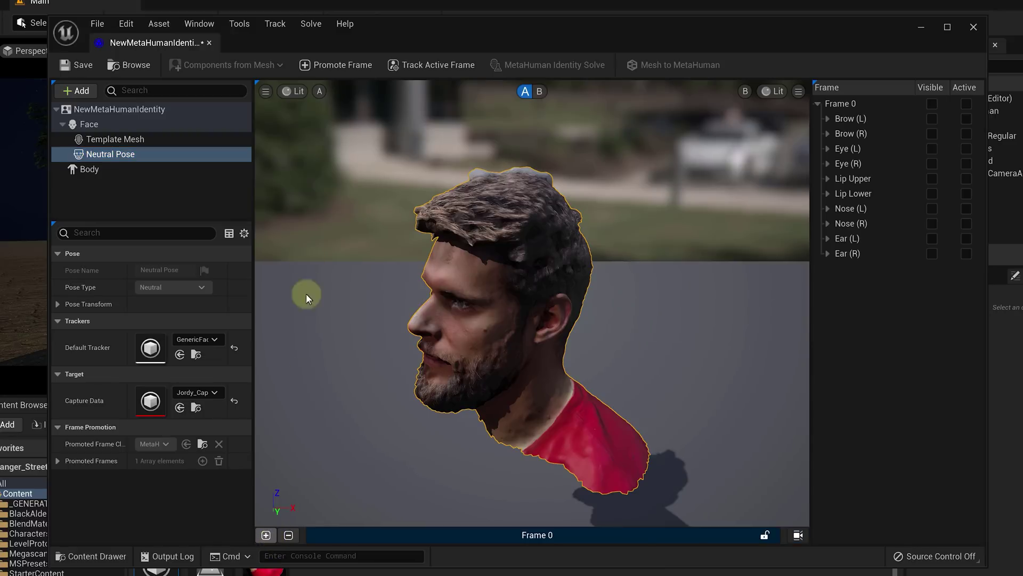
Step: Switch the viewport to Unlit with a 20 field of view, orbited to the front
left_click(298, 94)
left_click(307, 138)
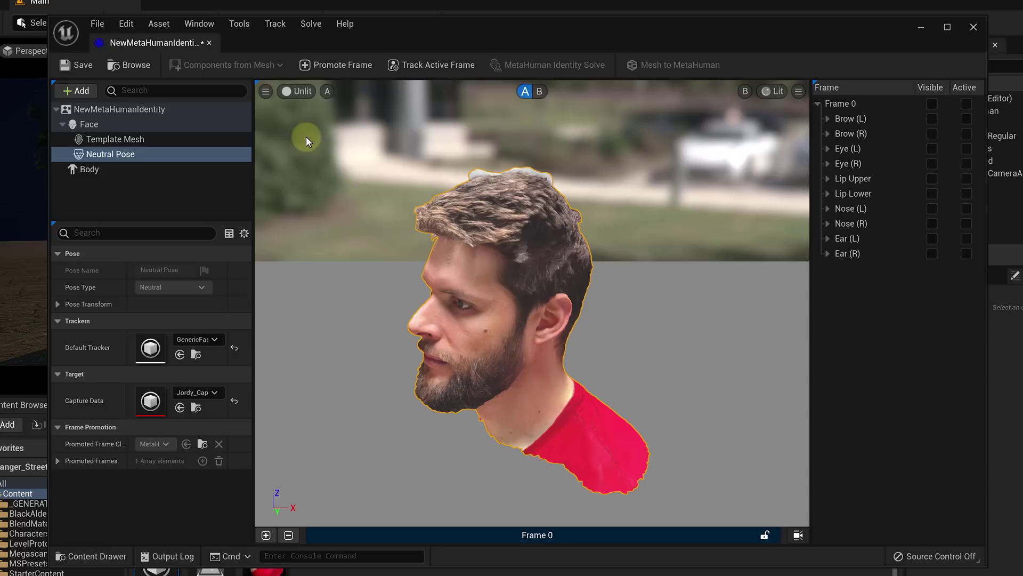
left_click(266, 92)
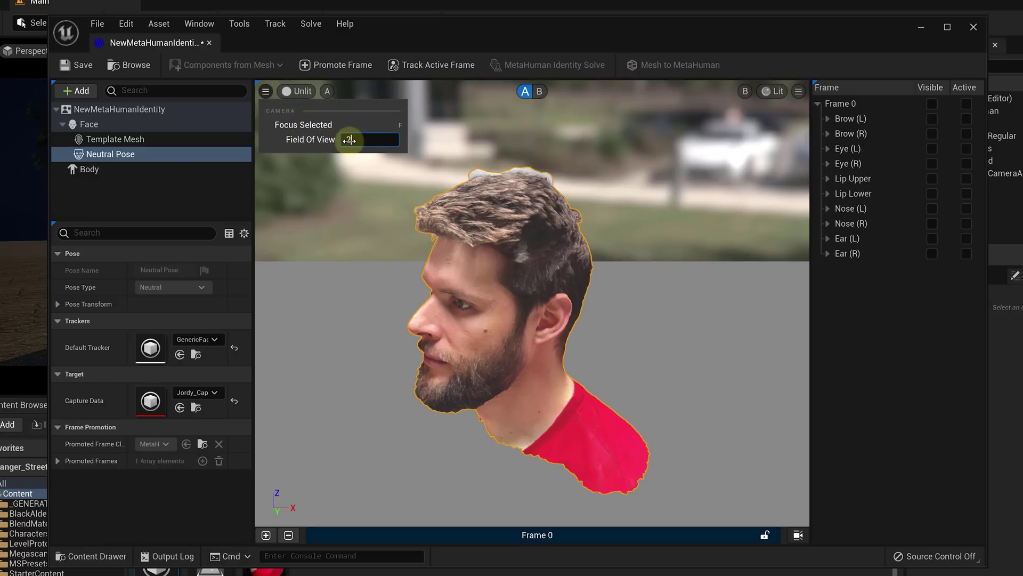
key("Return")
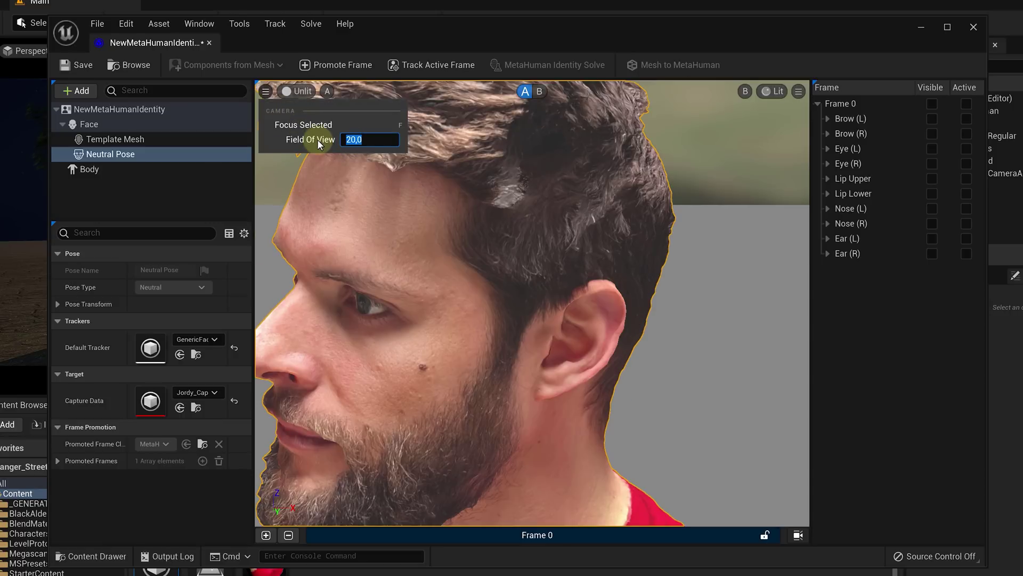
left_click_drag(533, 320, 651, 322)
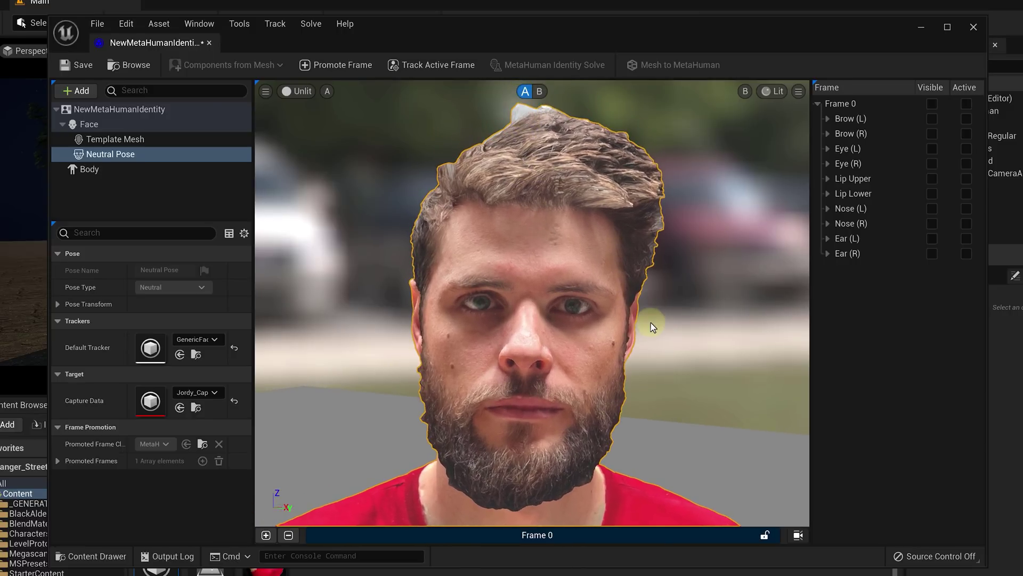
Step: Turn on Autotracking and Lock Camera for Frame 0, then zoom in to check the eye markers
right_click(510, 535)
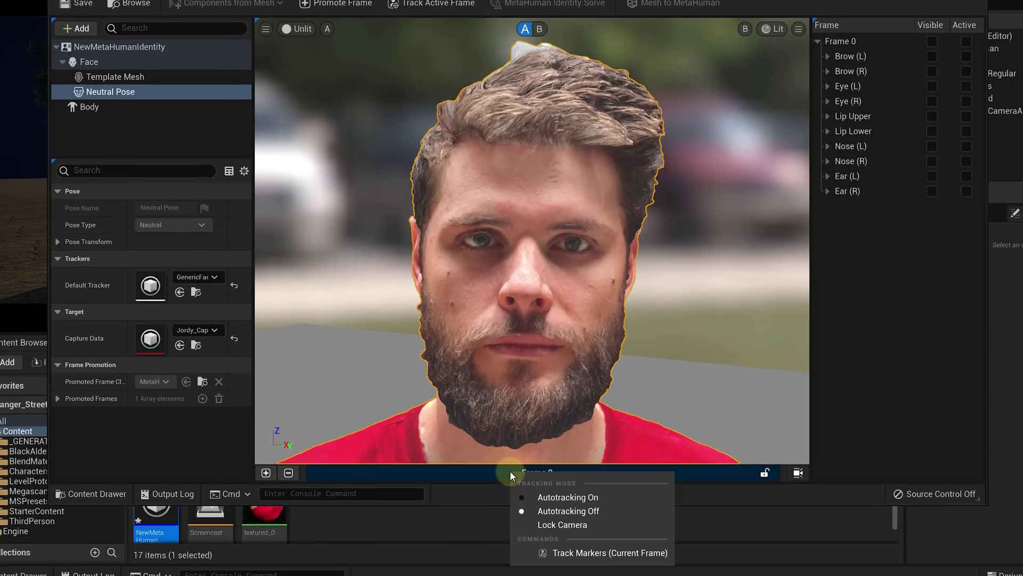
left_click(612, 496)
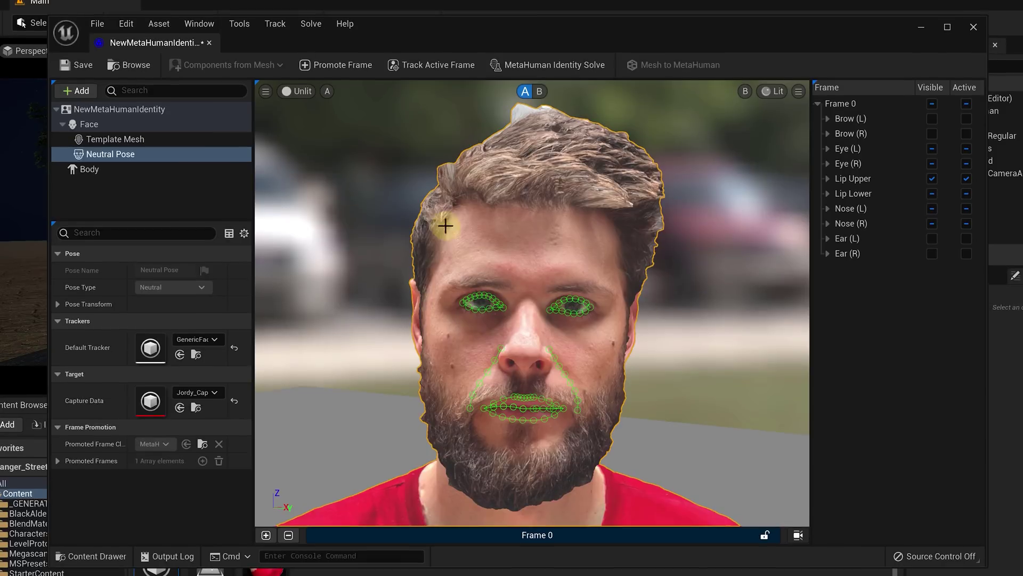
right_click(600, 535)
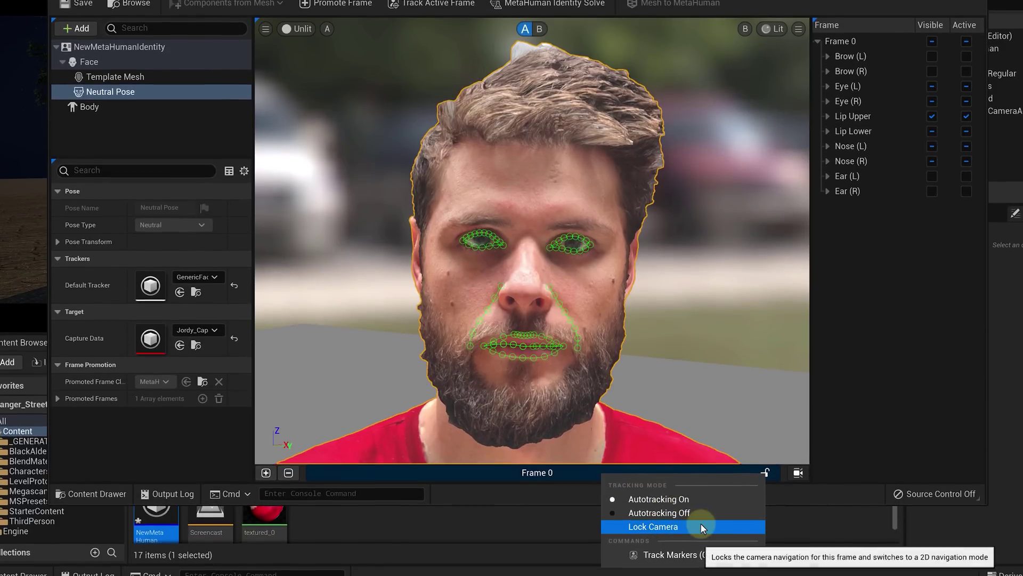
left_click(700, 527)
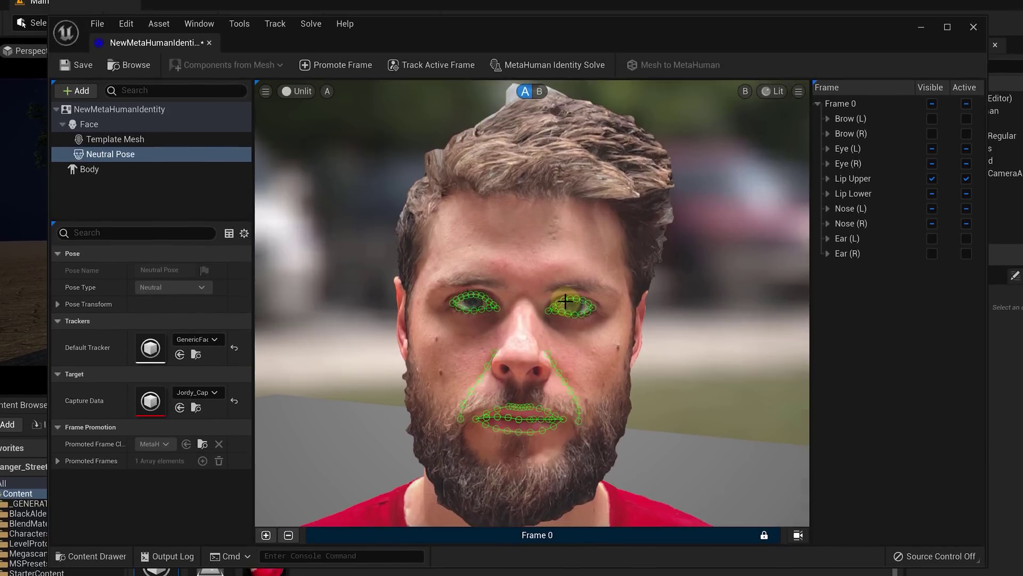
scroll(548, 265, "up", 5)
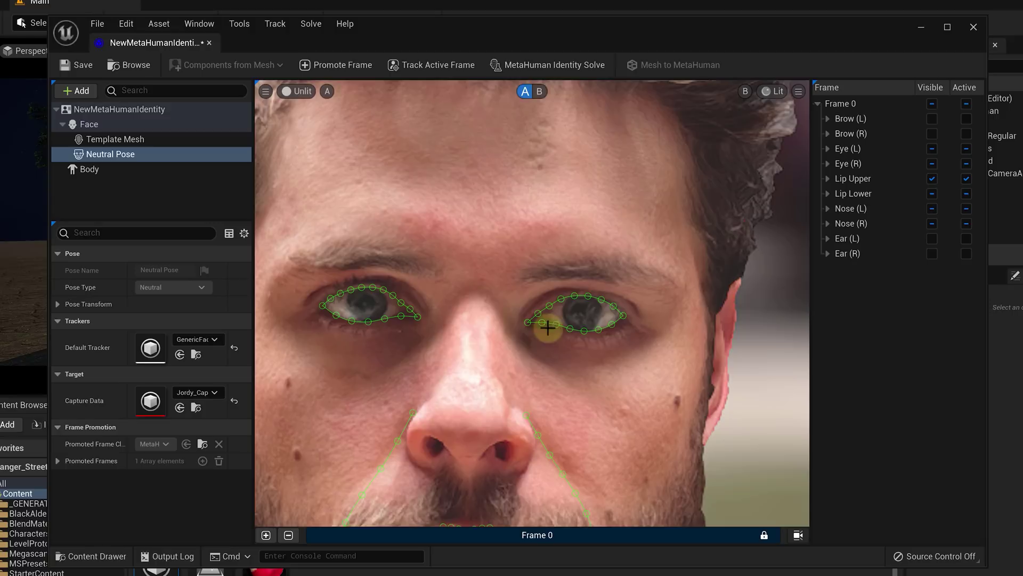
scroll(452, 348, "up", 2)
middle_click_drag(449, 336, 501, 325)
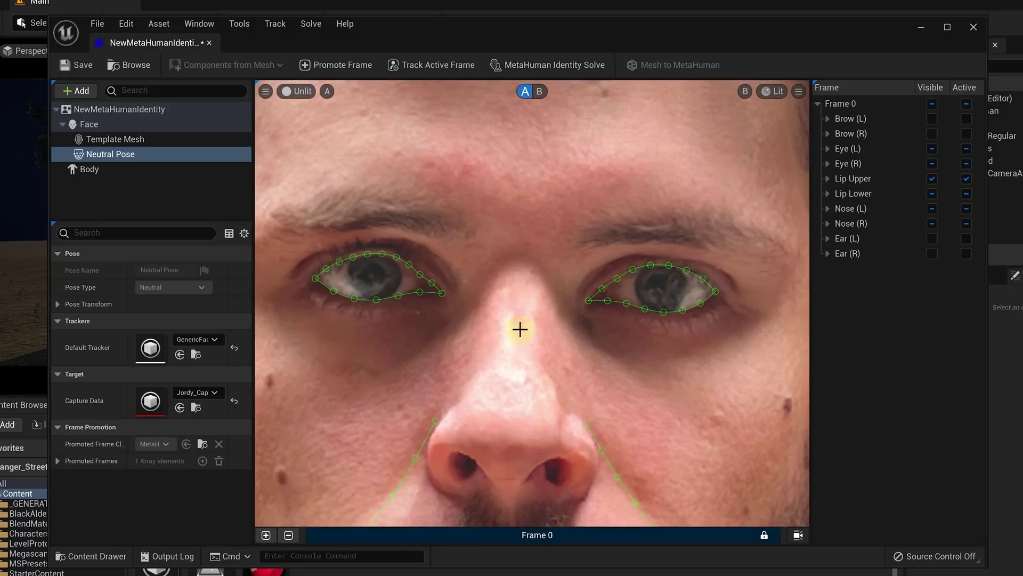
scroll(523, 183, "down", 5)
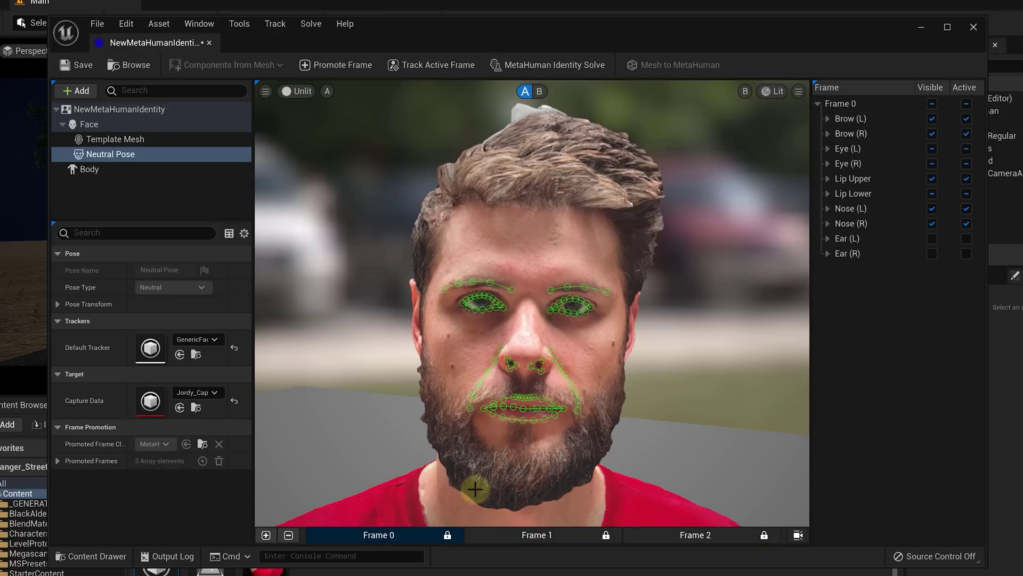
Step: Review the ear and side-profile frames, then return to the tracked Frame 0 face view
left_click(494, 536)
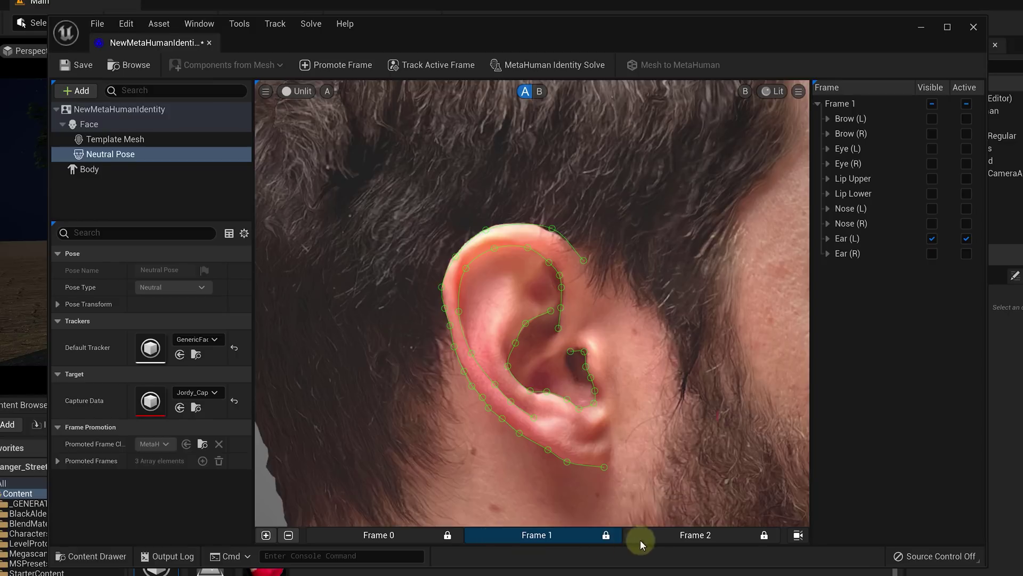
left_click(654, 535)
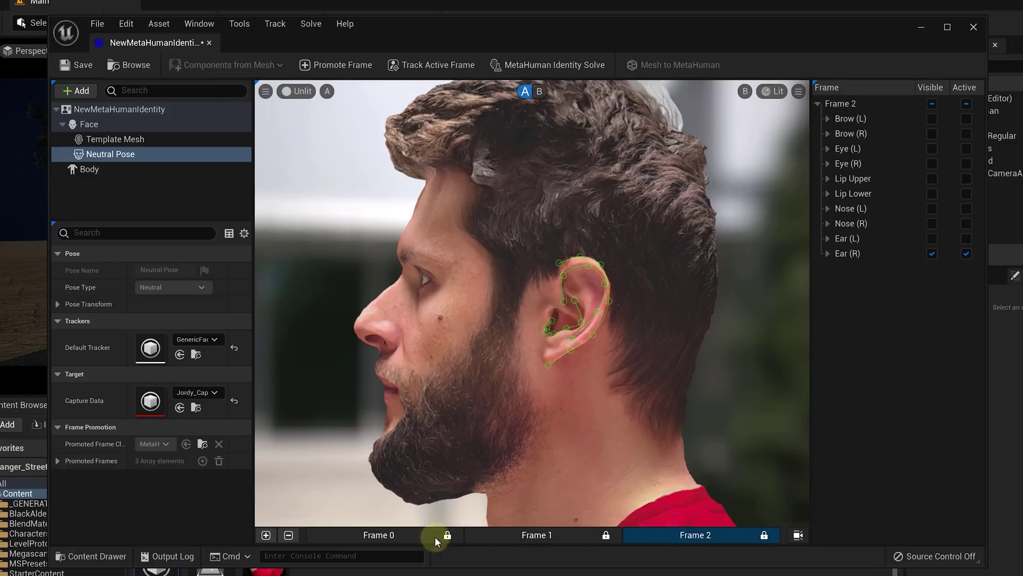
left_click(338, 534)
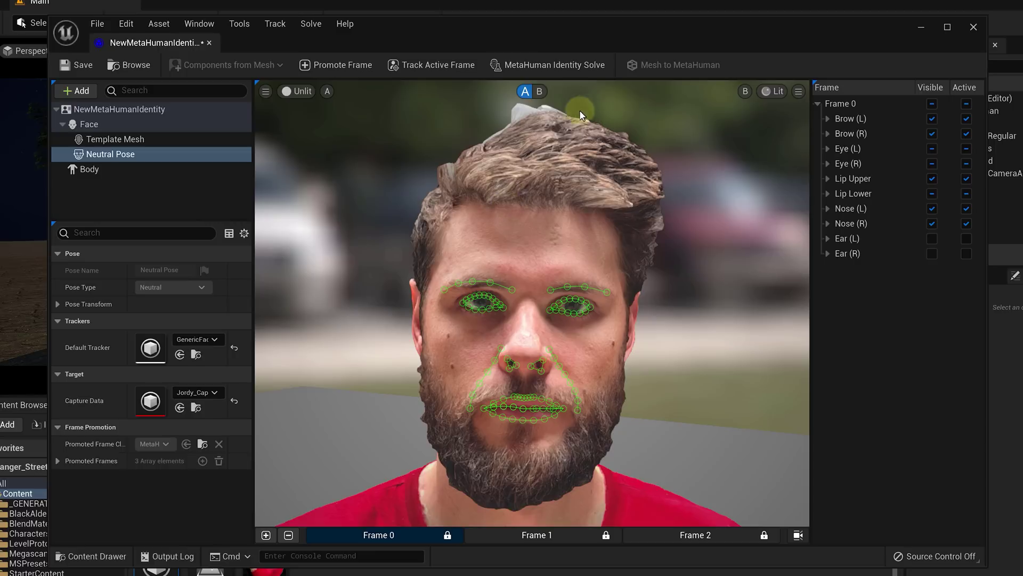
Step: Run the MetaHuman Identity Solve and assign the first body preset
left_click(602, 66)
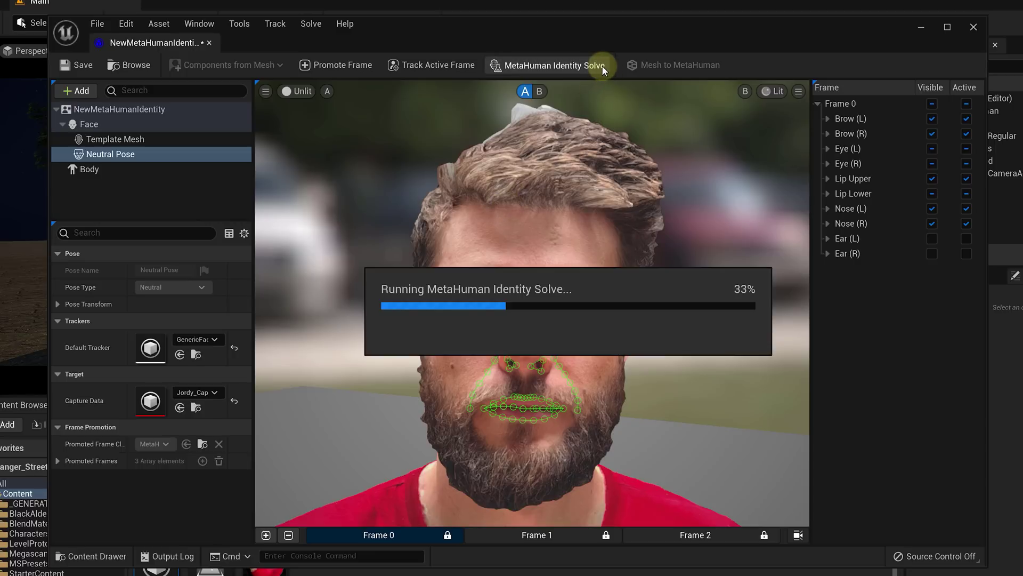
left_click(210, 170)
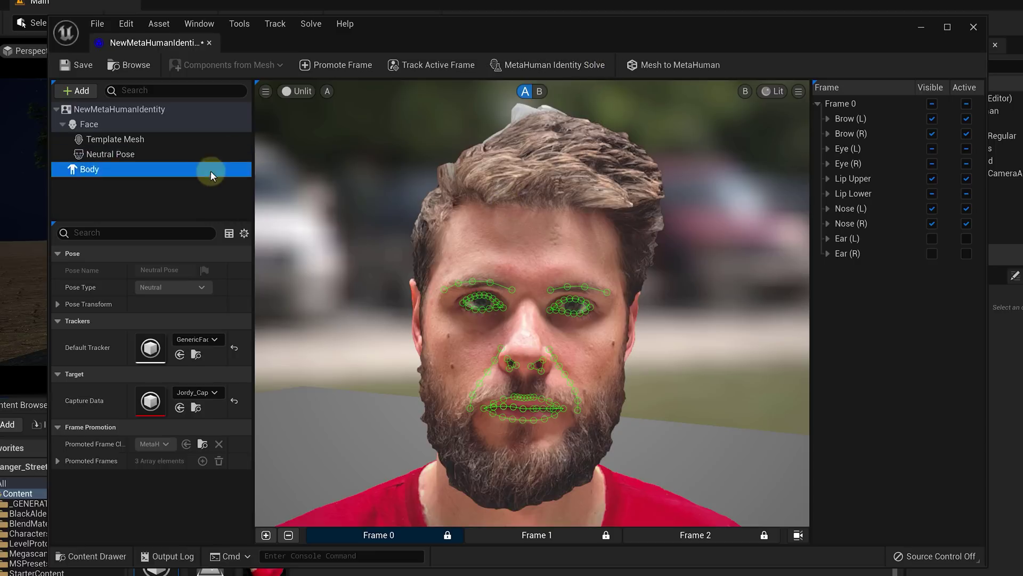
left_click(133, 300)
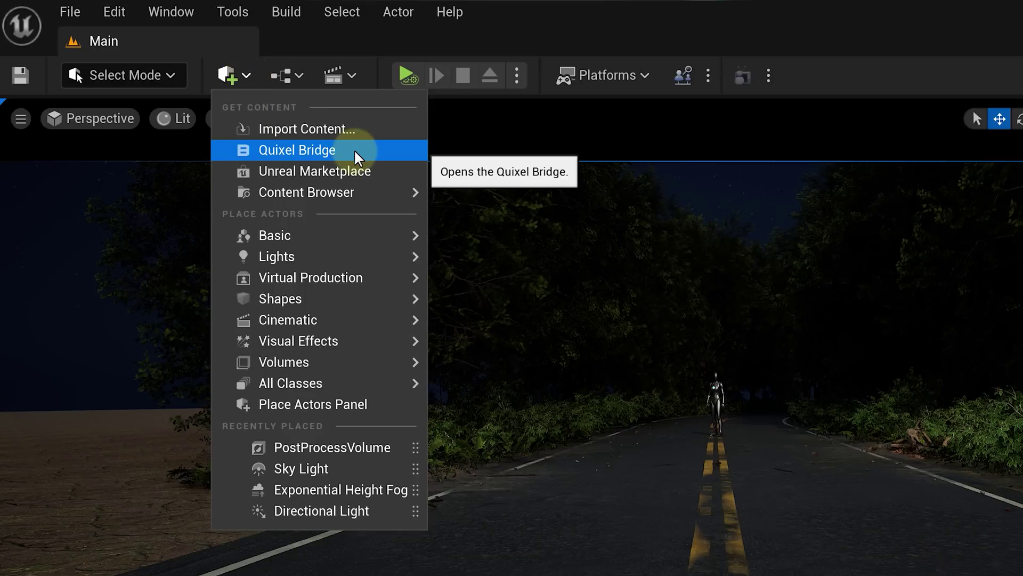
Step: Launch NewMetaHumanIdentity from Bridge's My MetaHumans into MetaHuman Creator with START MHC
left_click(354, 149)
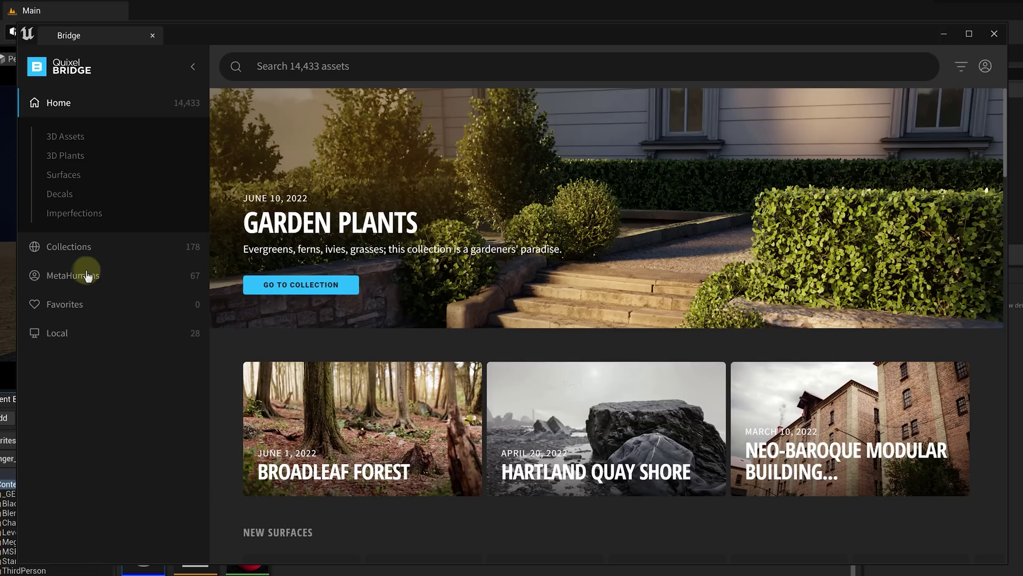
left_click(87, 272)
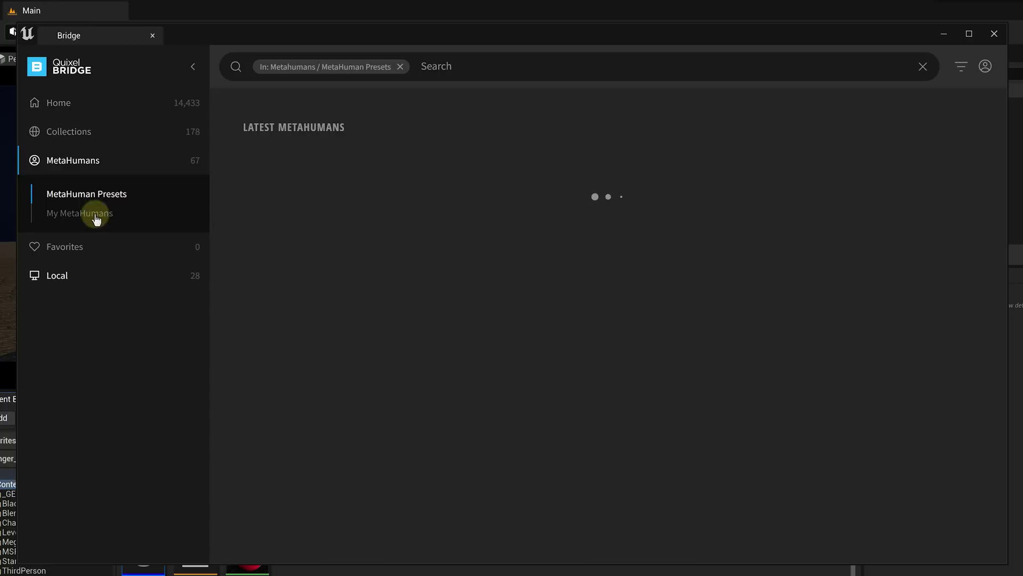
left_click(96, 215)
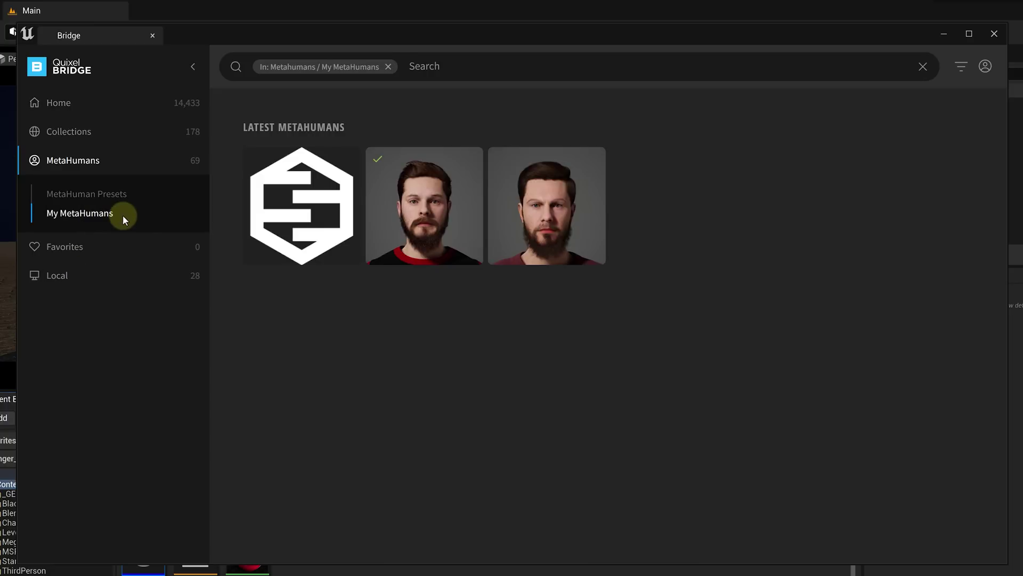
left_click(322, 224)
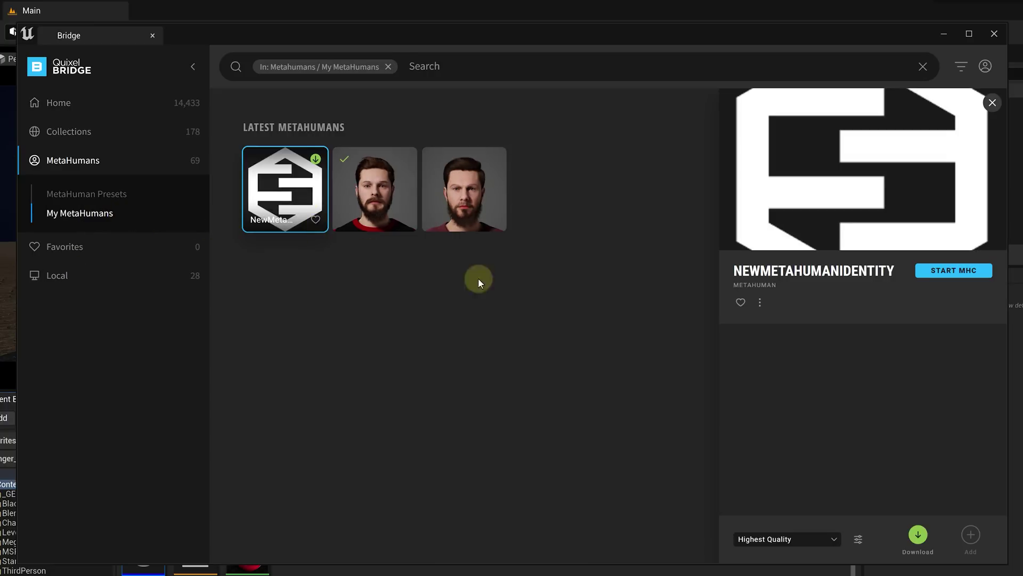
left_click(985, 271)
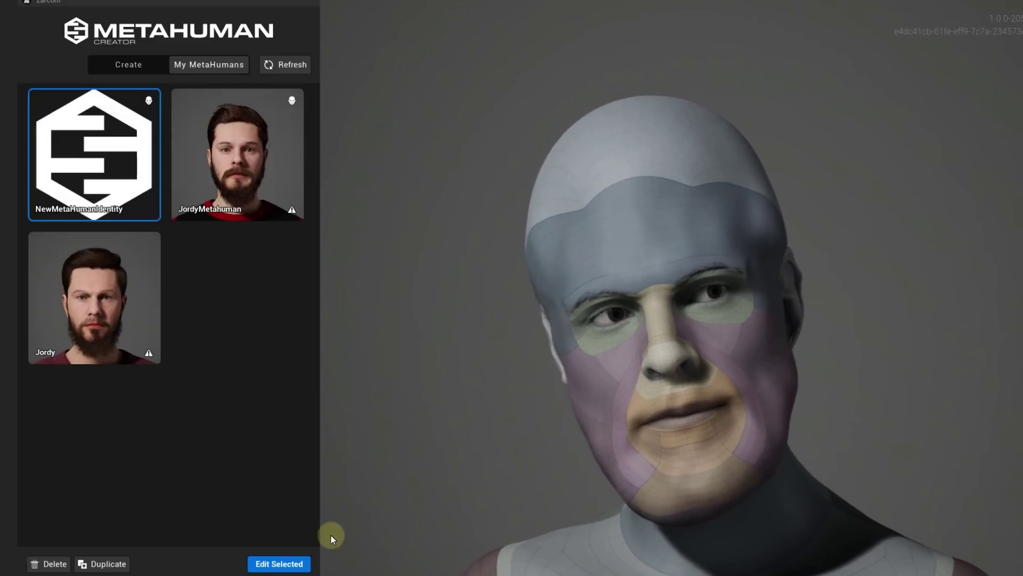
Step: Reduce the chin region's custom mesh influence, set the mouth region to 0.4, and enable sculpt editing
left_click(305, 564)
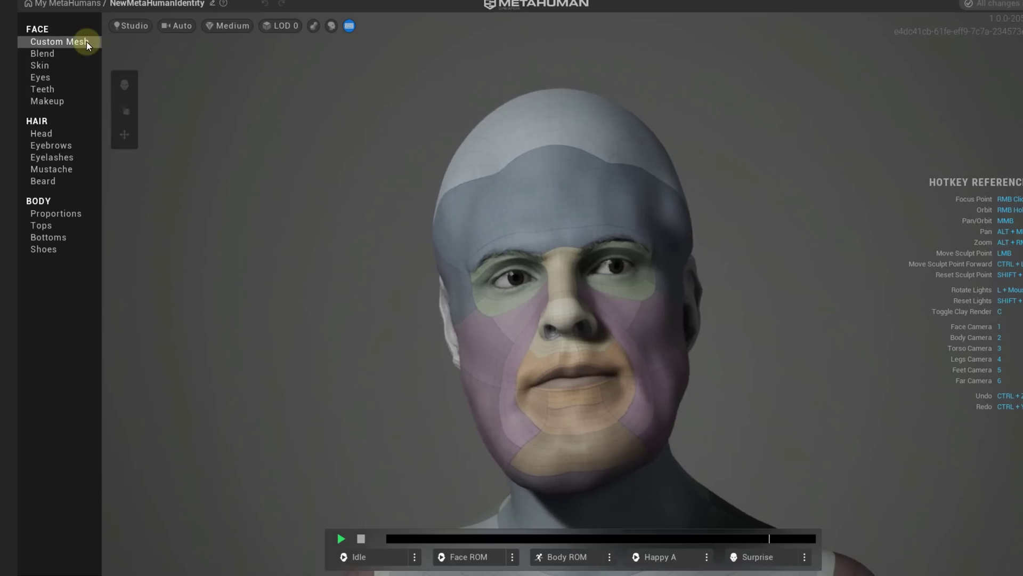
left_click(85, 42)
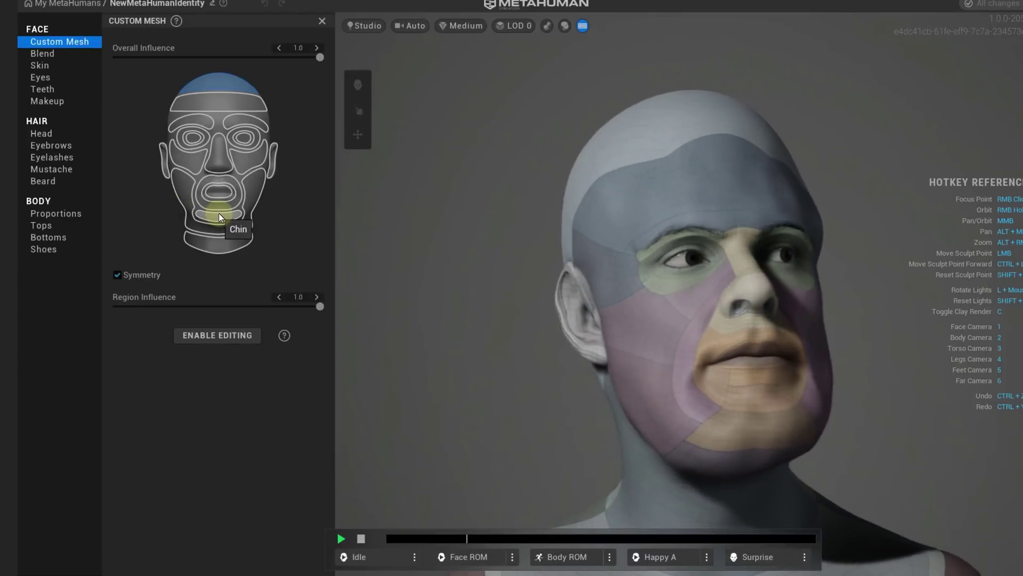
left_click(219, 214)
left_click_drag(290, 292, 119, 307)
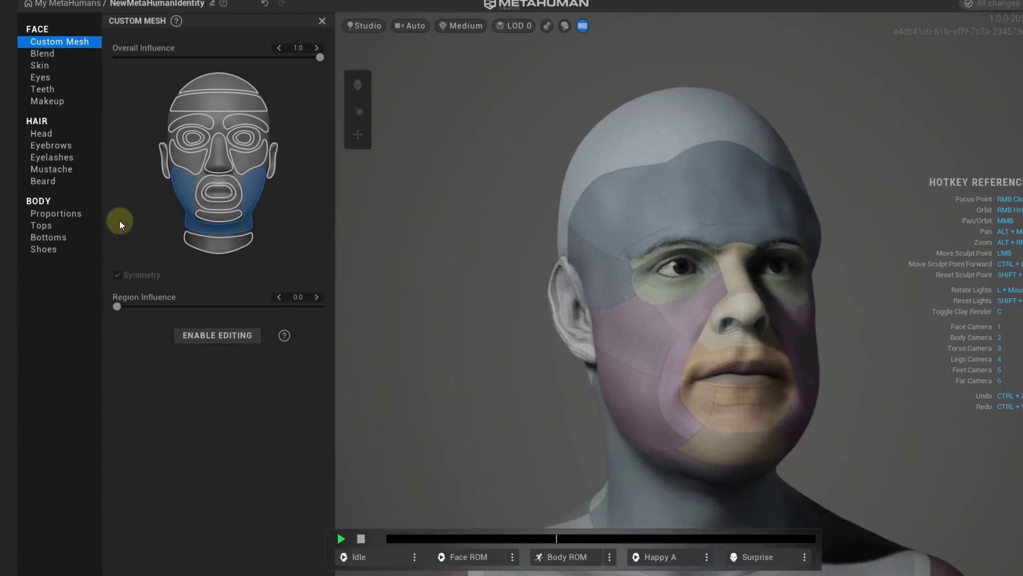
left_click(221, 194)
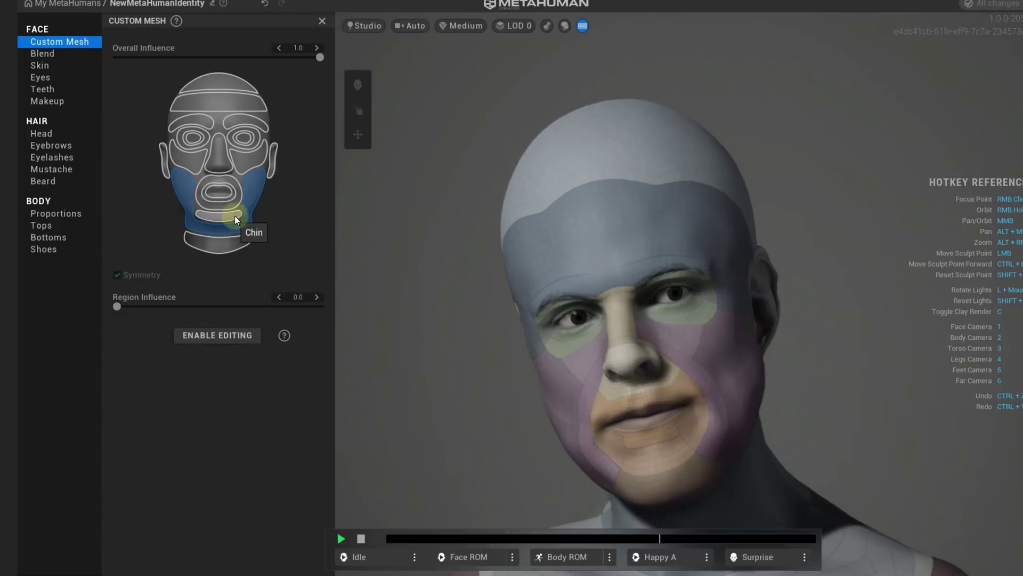
left_click(202, 312)
left_click(217, 335)
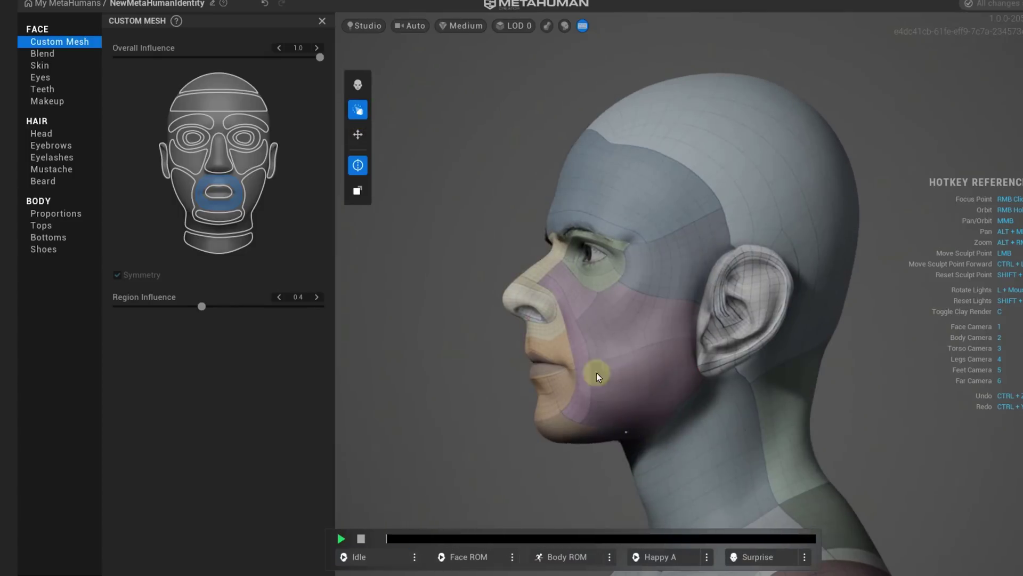
Step: Pick a skin tone, add head hair, and give the character a Long Messy Mustache
right_click_drag(597, 372, 832, 383)
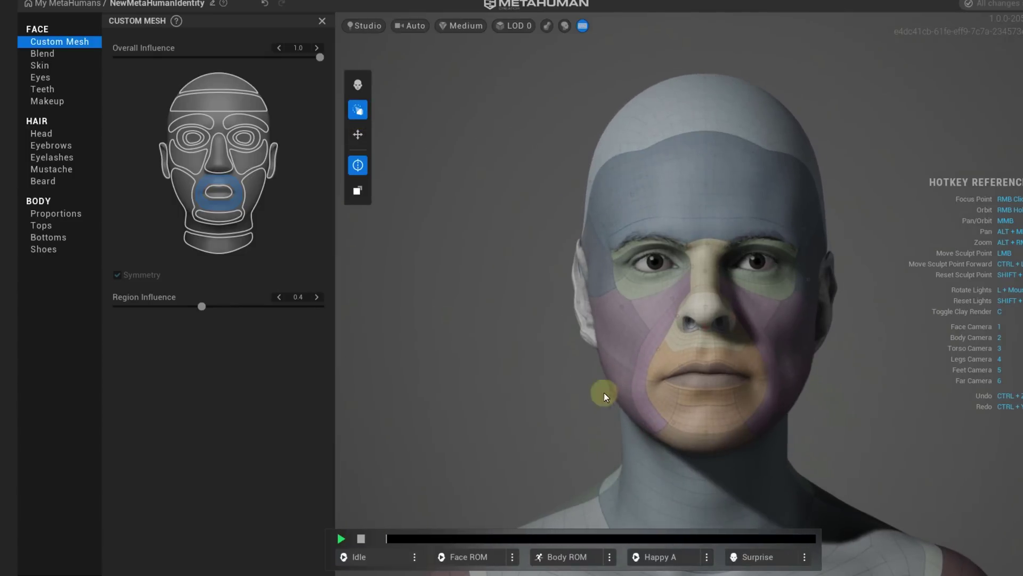
right_click_drag(604, 392, 667, 353)
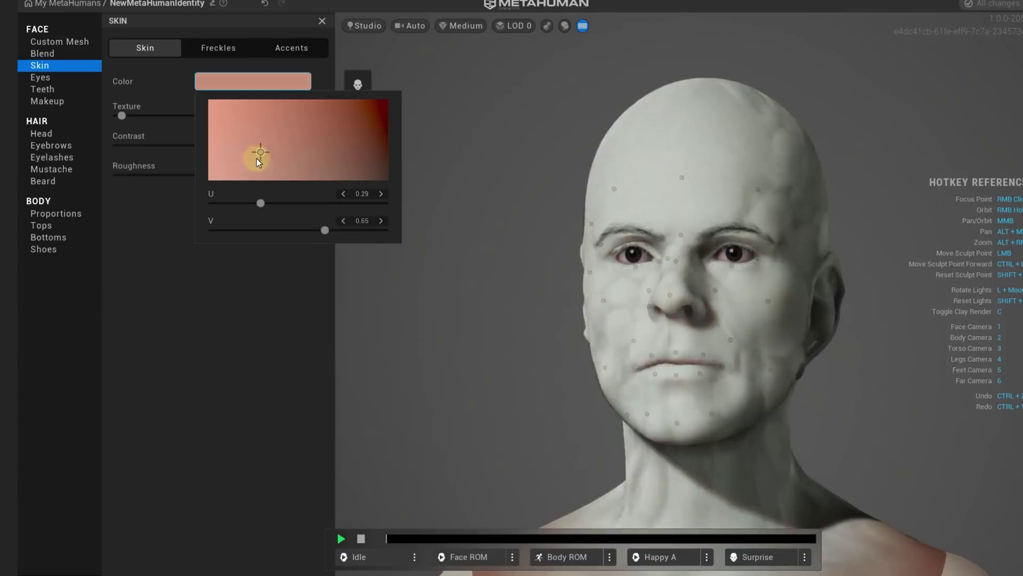
left_click_drag(257, 158, 241, 152)
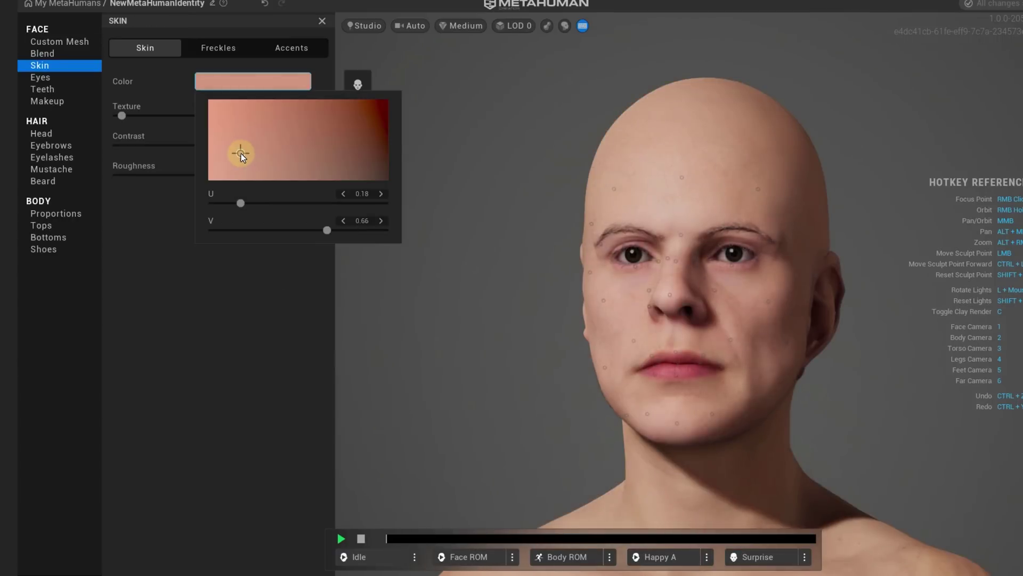
left_click(41, 133)
left_click(225, 334)
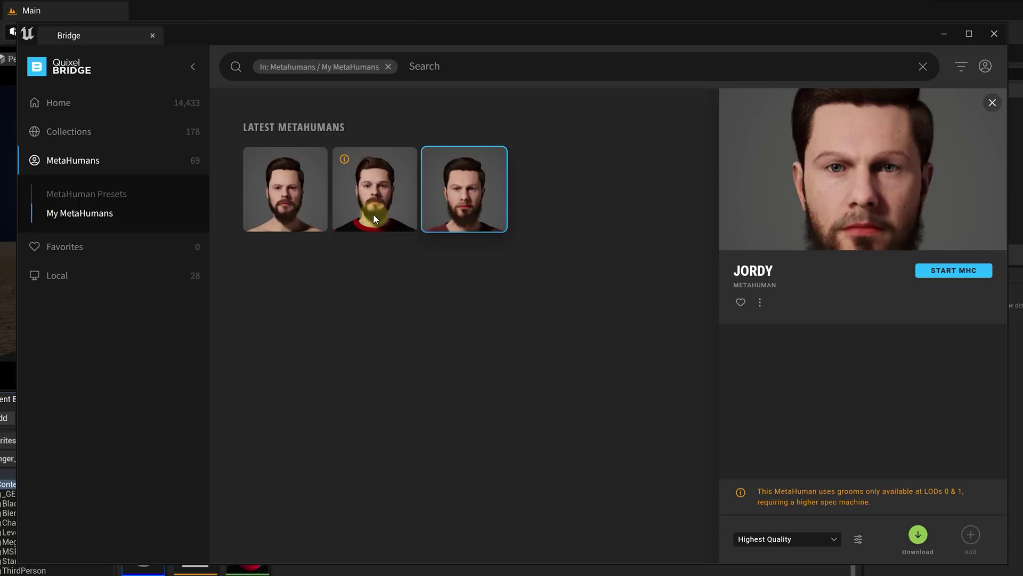
Step: Select the downloaded JordyMetahuman in Bridge and add it to the Unreal project
left_click(373, 213)
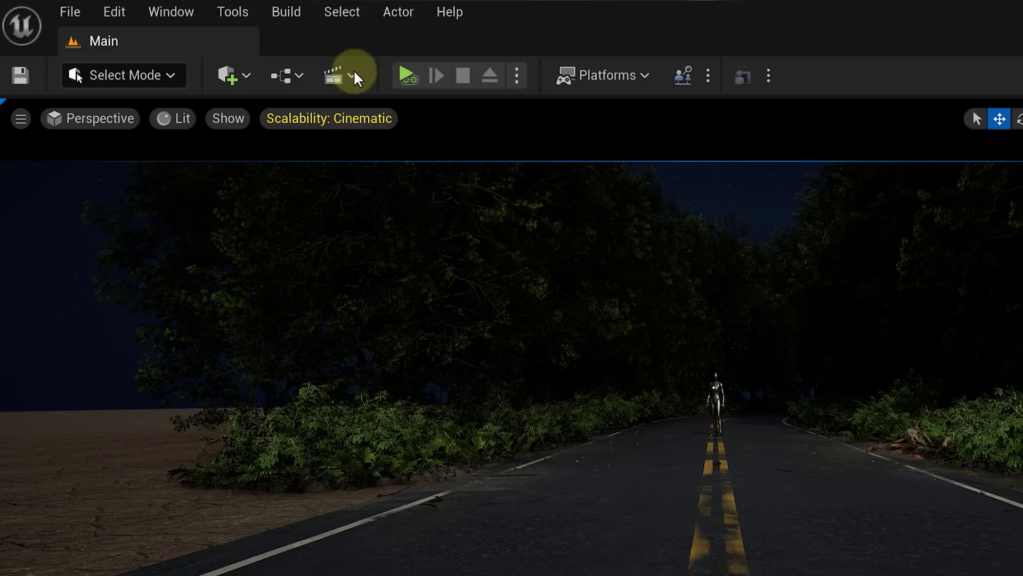
left_click(352, 76)
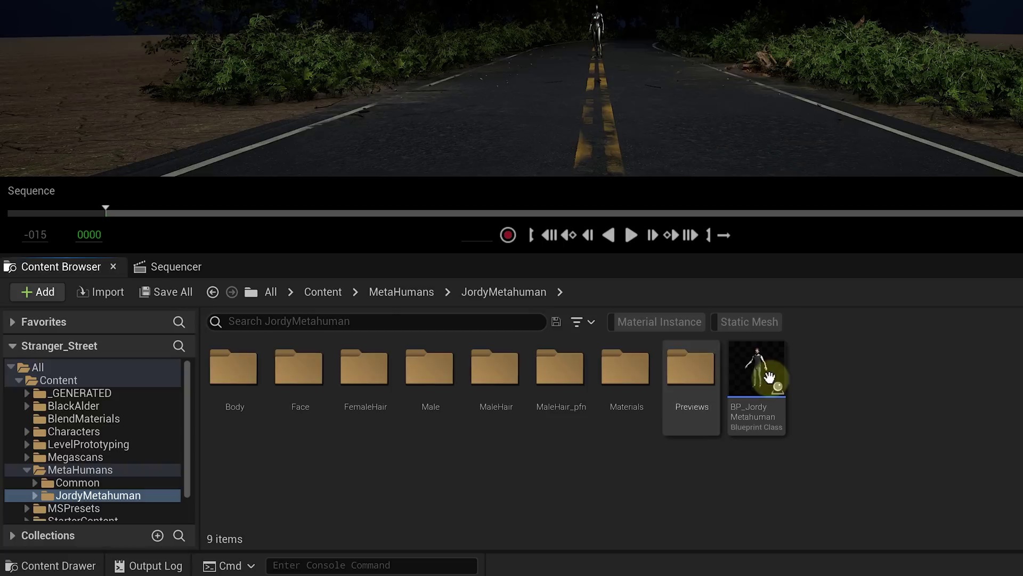
Step: Drag BP_JordyMetahuman from the Content Browser into the new level sequence
left_click_drag(760, 368, 232, 451)
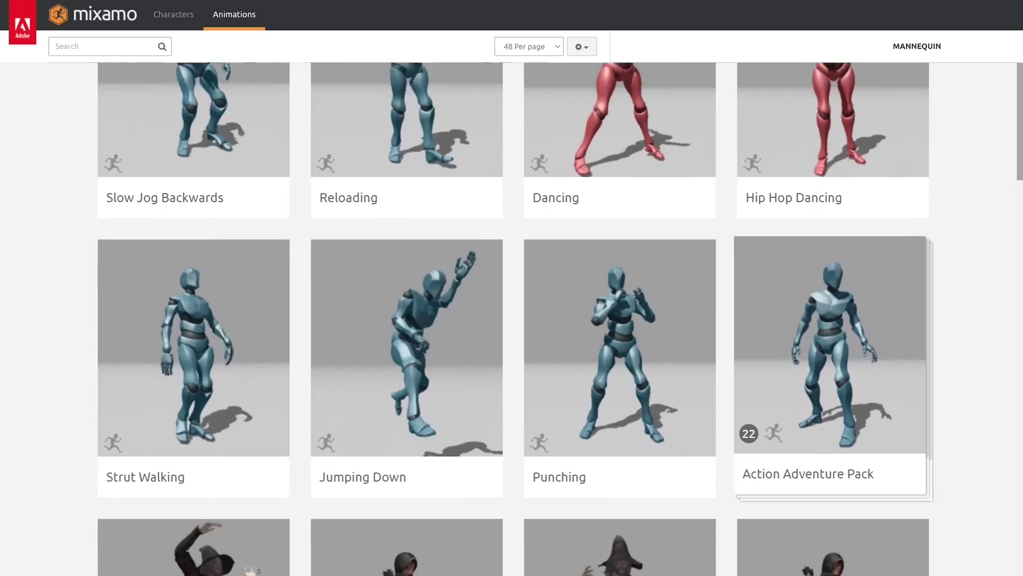
scroll(560, 319, "down", 3)
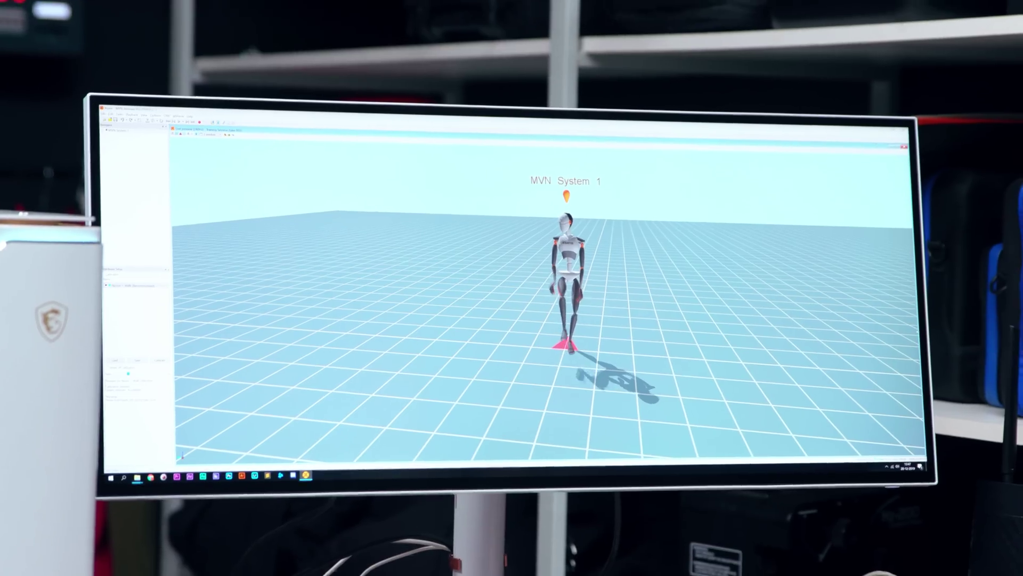